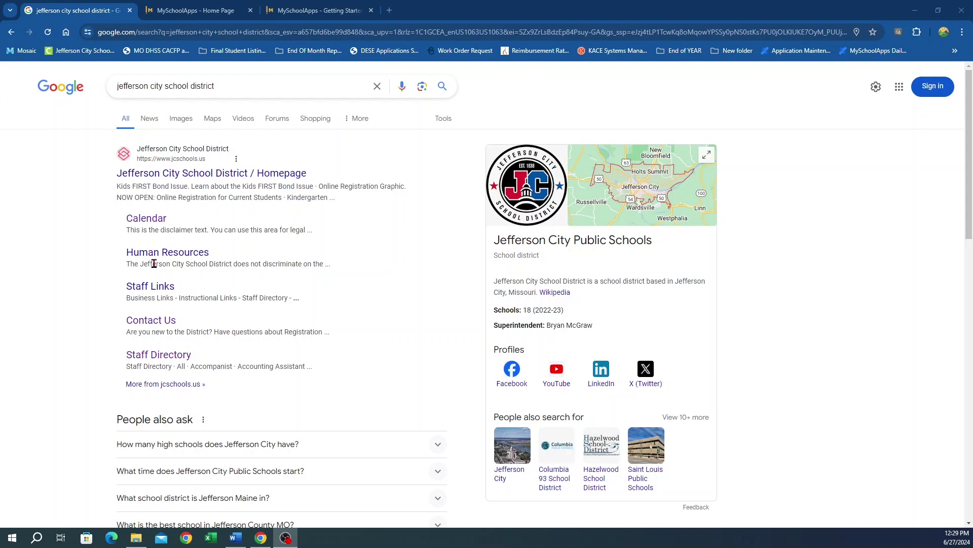
Open the Jefferson City School District homepage and go through Menus to the Free & Reduced Meal Applications page
{"action": "left_click", "coordinate": [203, 178]}
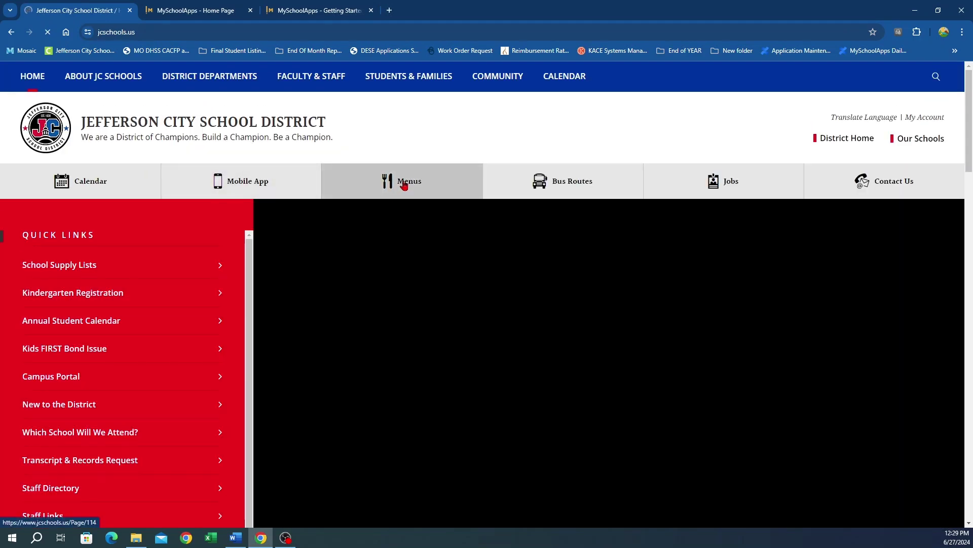
{"action": "left_click", "coordinate": [404, 184]}
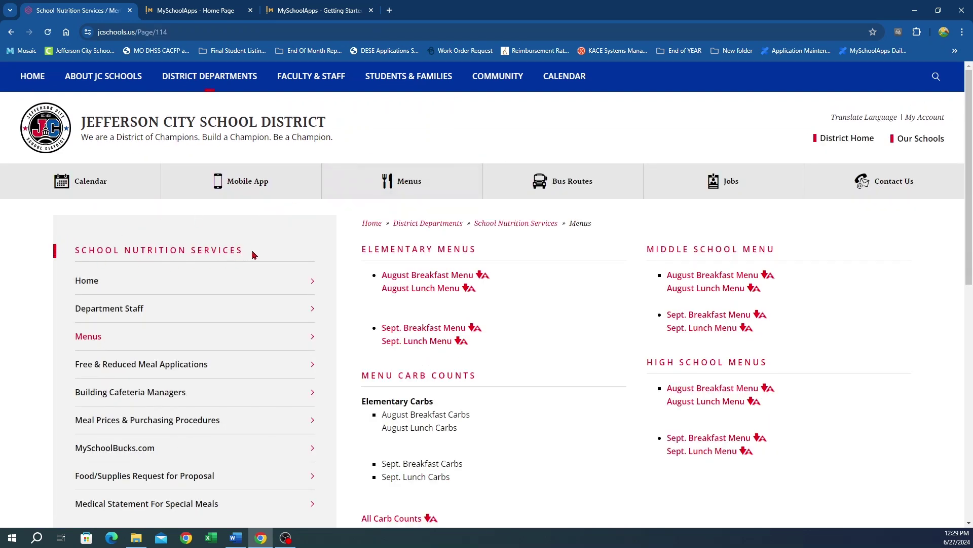
{"action": "scroll", "coordinate": [252, 254], "scroll_direction": "down", "scroll_amount": 1}
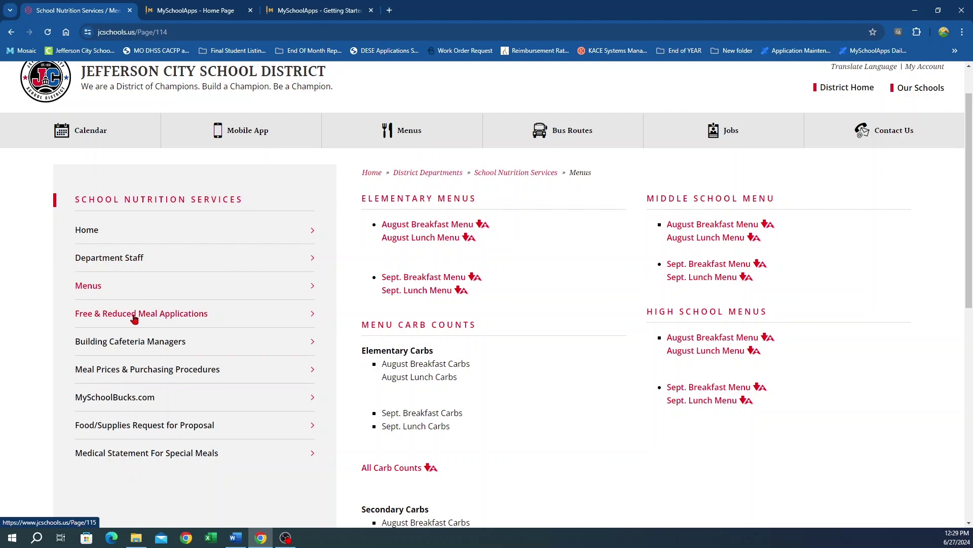
{"action": "left_click", "coordinate": [190, 318]}
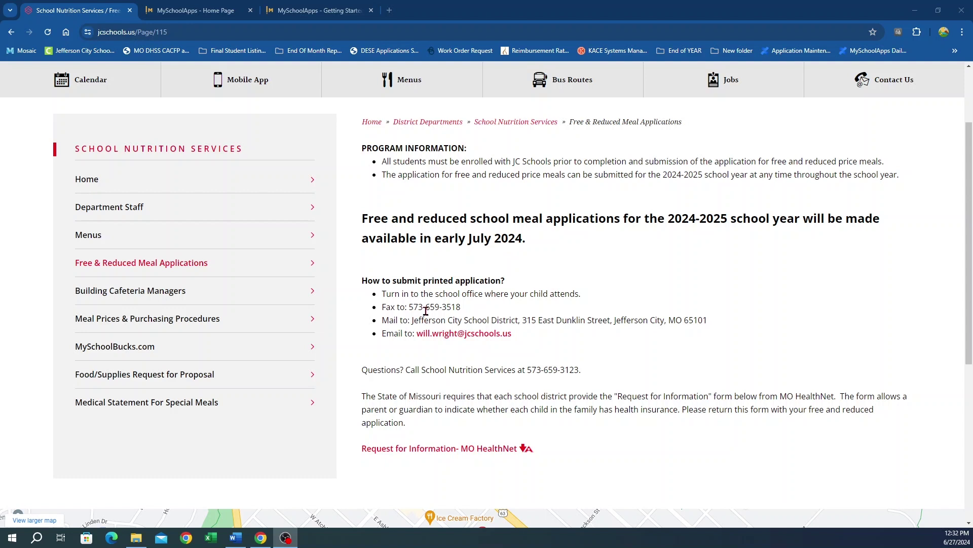
View the Request for Information - MO HealthNet form and close it
{"action": "left_click", "coordinate": [384, 454]}
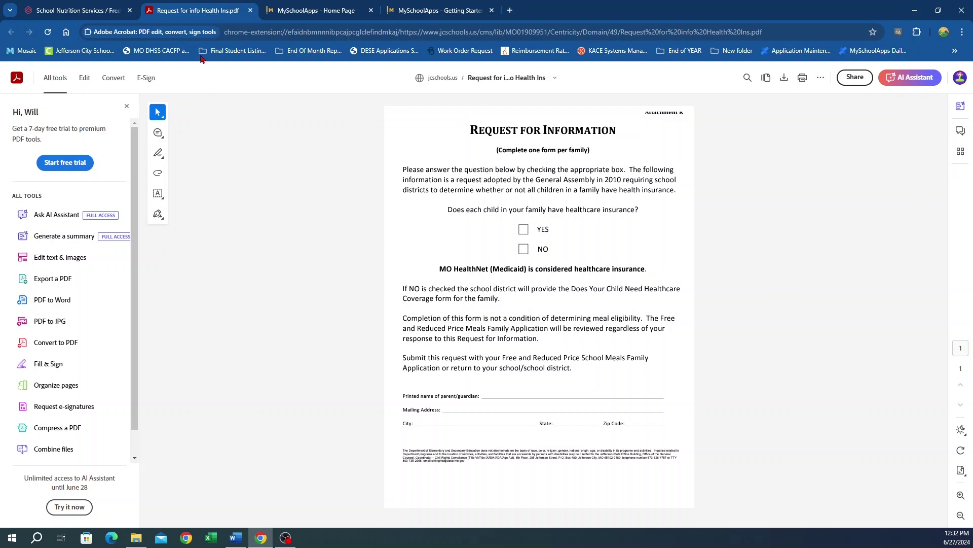
{"action": "left_click", "coordinate": [250, 10]}
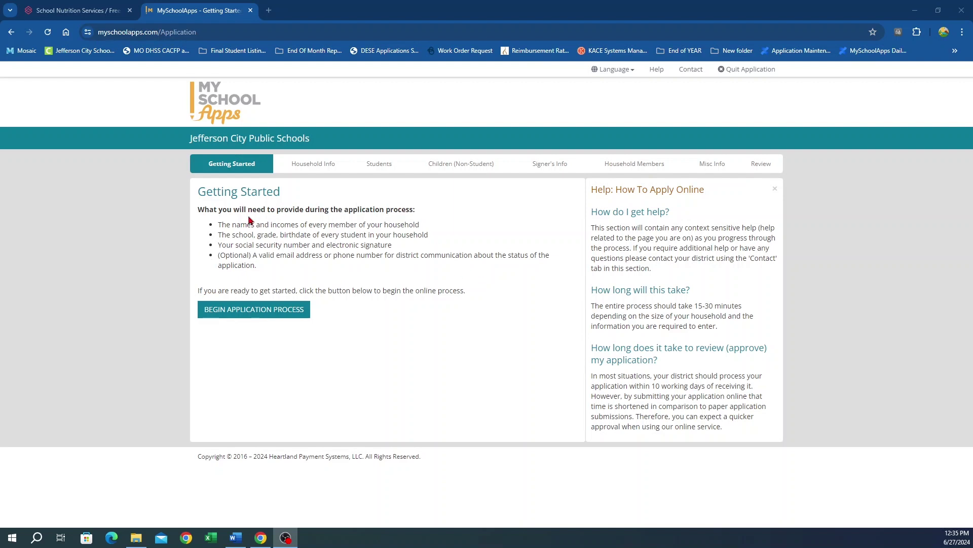
Begin the application process, read through the Terms of Use and agree to them
{"action": "left_click", "coordinate": [218, 315]}
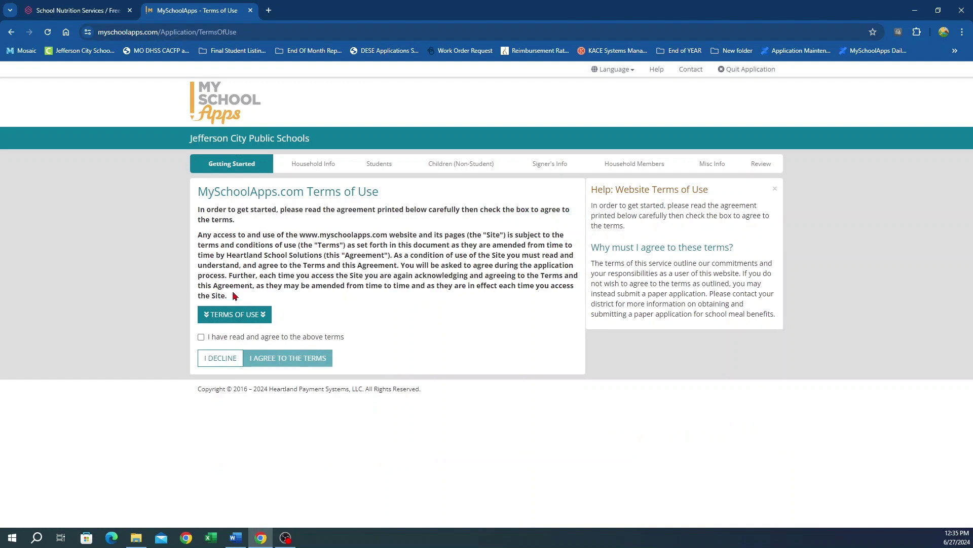
{"action": "left_click", "coordinate": [235, 311]}
{"action": "scroll", "coordinate": [236, 299], "scroll_direction": "down", "scroll_amount": 15}
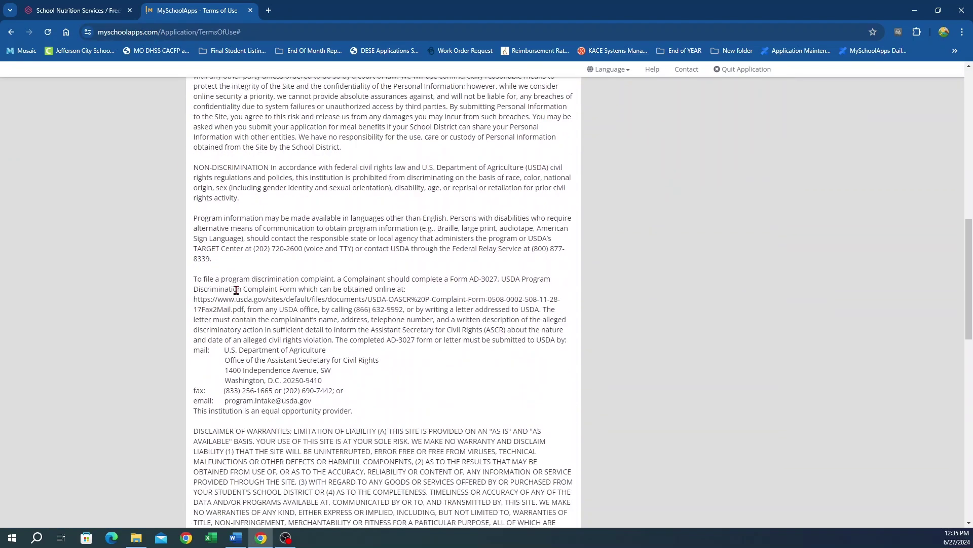
{"action": "scroll", "coordinate": [236, 290], "scroll_direction": "down", "scroll_amount": 20}
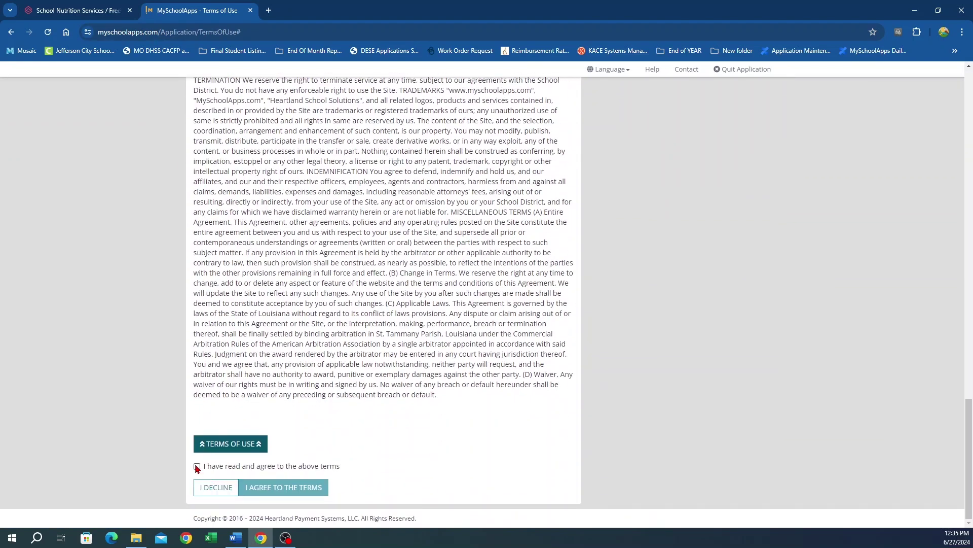
{"action": "left_click", "coordinate": [196, 467]}
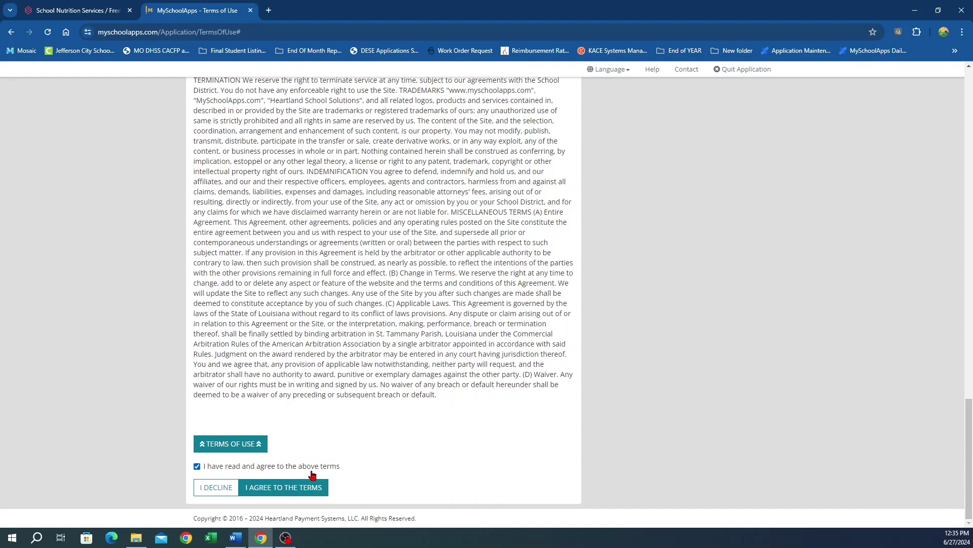
{"action": "left_click", "coordinate": [299, 486]}
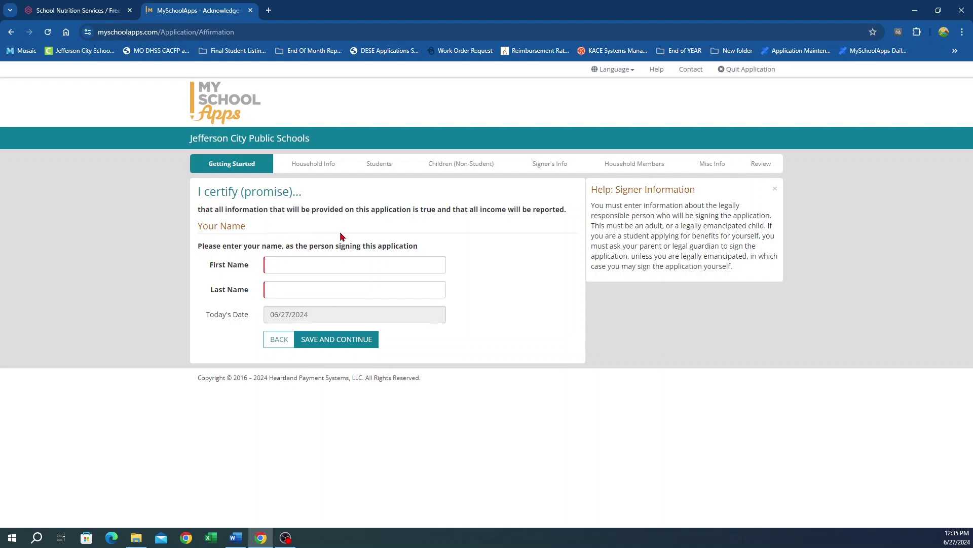
Enter "test" as both the first and last name of the person signing the application, and save
{"action": "left_click", "coordinate": [298, 263]}
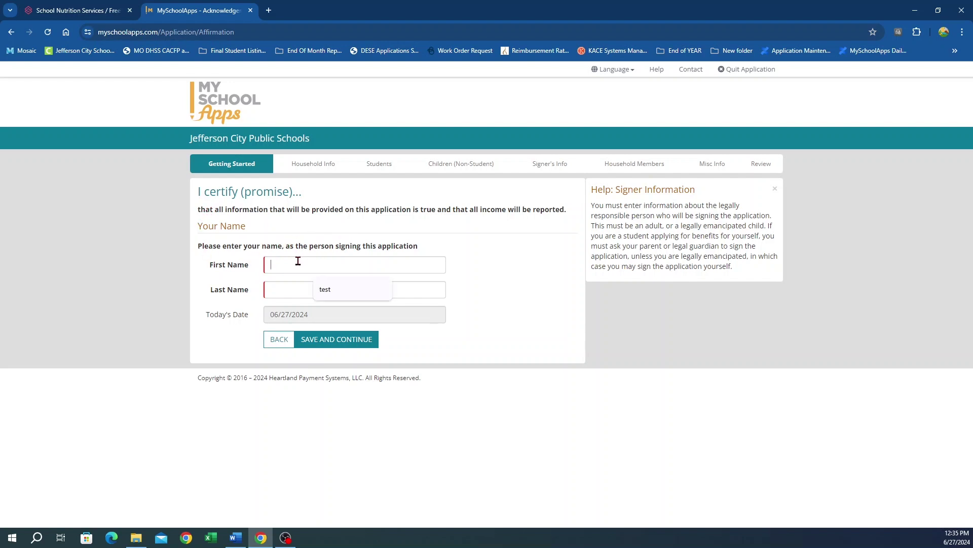
{"action": "left_click", "coordinate": [322, 289]}
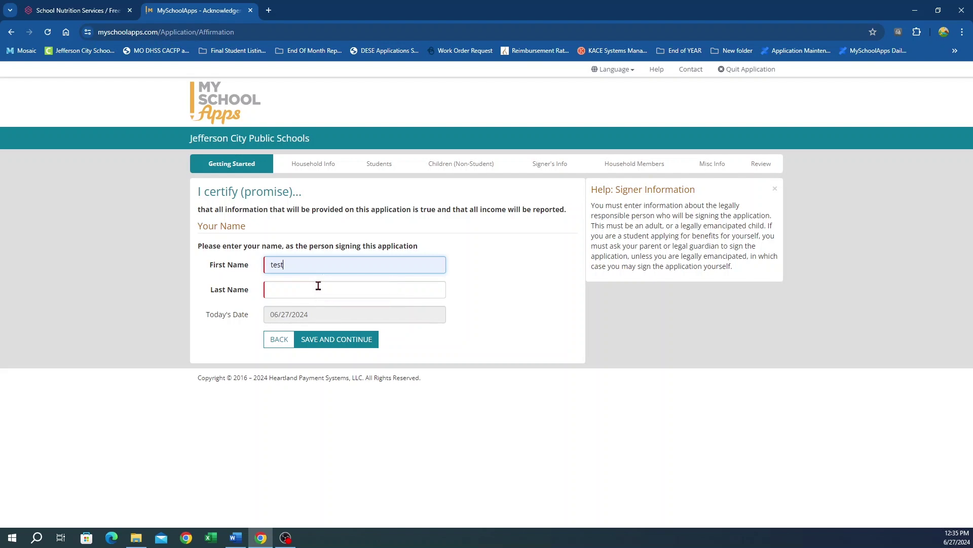
{"action": "left_click", "coordinate": [309, 288]}
{"action": "left_click", "coordinate": [332, 314]}
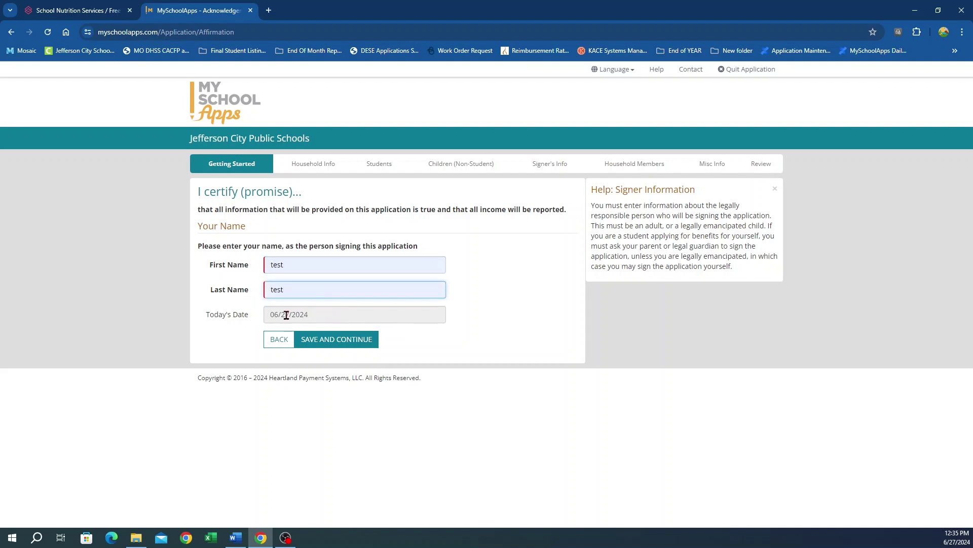
{"action": "left_click", "coordinate": [314, 345]}
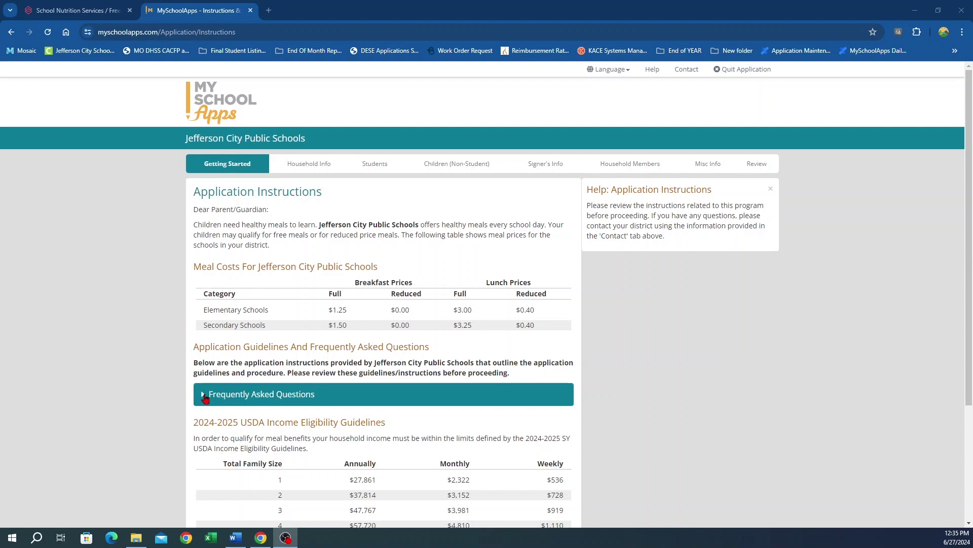
Review the Frequently Asked Questions and the USDA income eligibility guidelines, and continue to the household information
{"action": "left_click", "coordinate": [202, 396]}
{"action": "scroll", "coordinate": [203, 396], "scroll_direction": "down", "scroll_amount": 5}
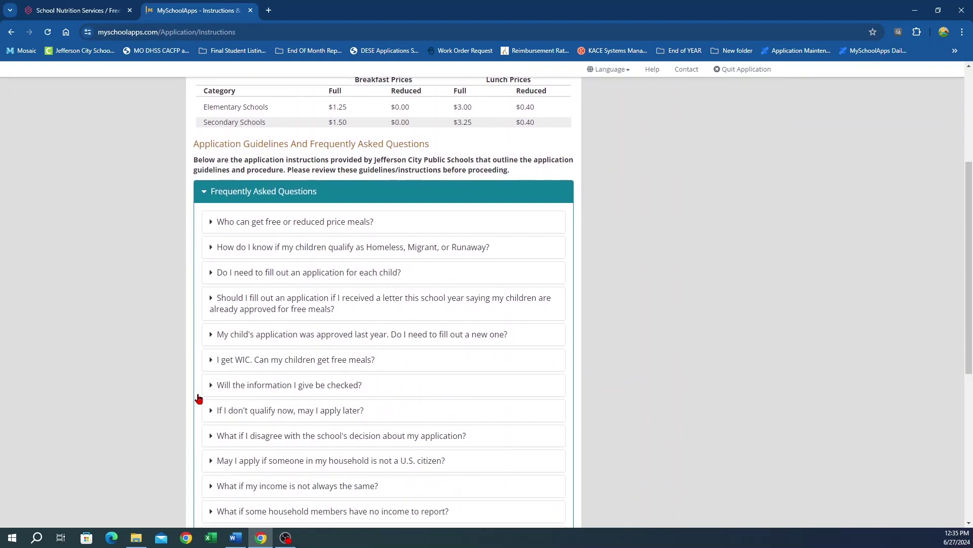
{"action": "left_click", "coordinate": [206, 391]}
{"action": "left_click", "coordinate": [210, 391]}
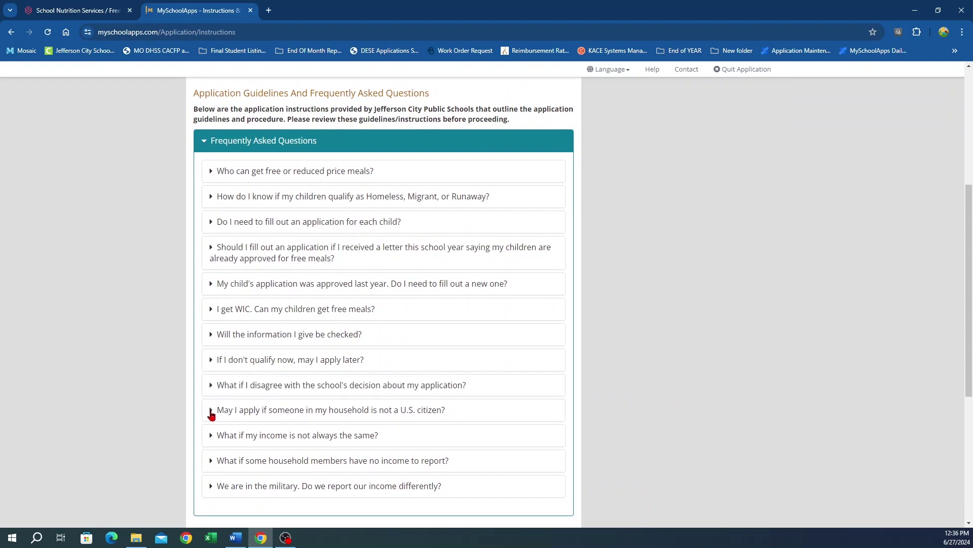
{"action": "scroll", "coordinate": [211, 415], "scroll_direction": "down", "scroll_amount": 3}
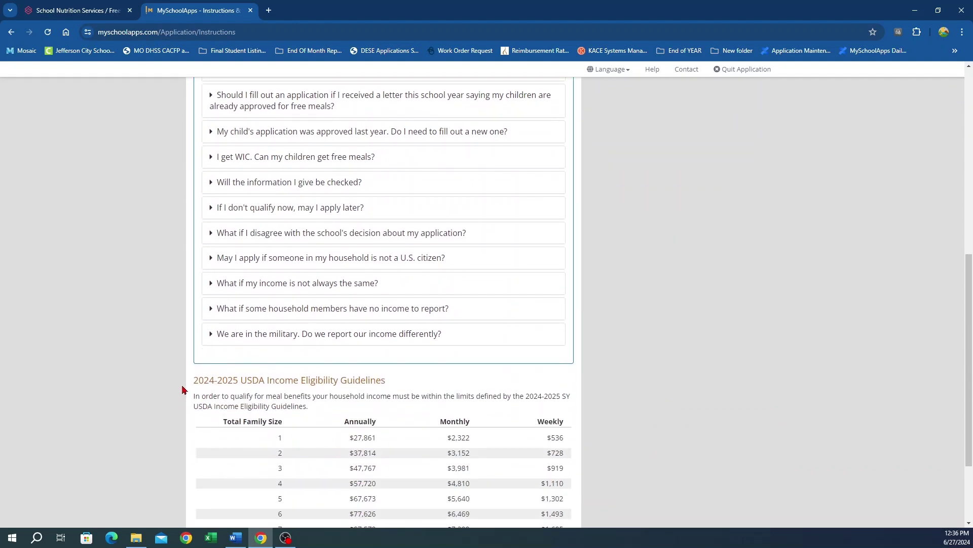
{"action": "scroll", "coordinate": [183, 390], "scroll_direction": "down", "scroll_amount": 3}
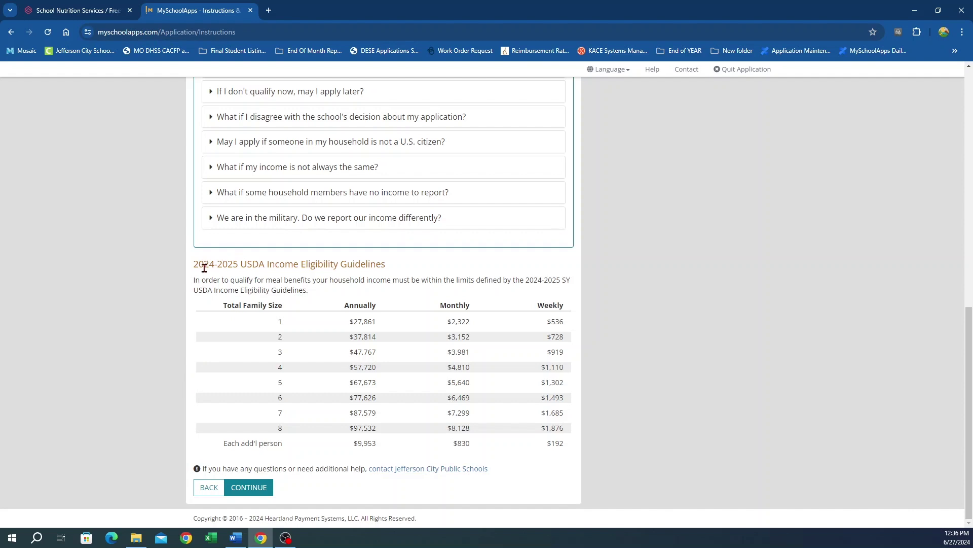
{"action": "left_click", "coordinate": [252, 486]}
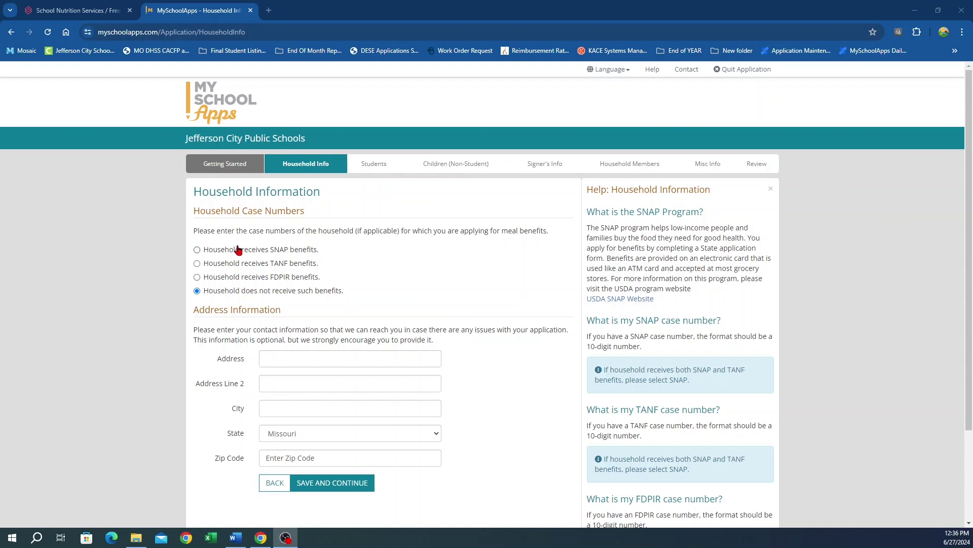
Try the SNAP and TANF benefit options for the household, and return to "Household does not receive such benefits"
{"action": "left_click", "coordinate": [198, 250]}
{"action": "left_click", "coordinate": [198, 263]}
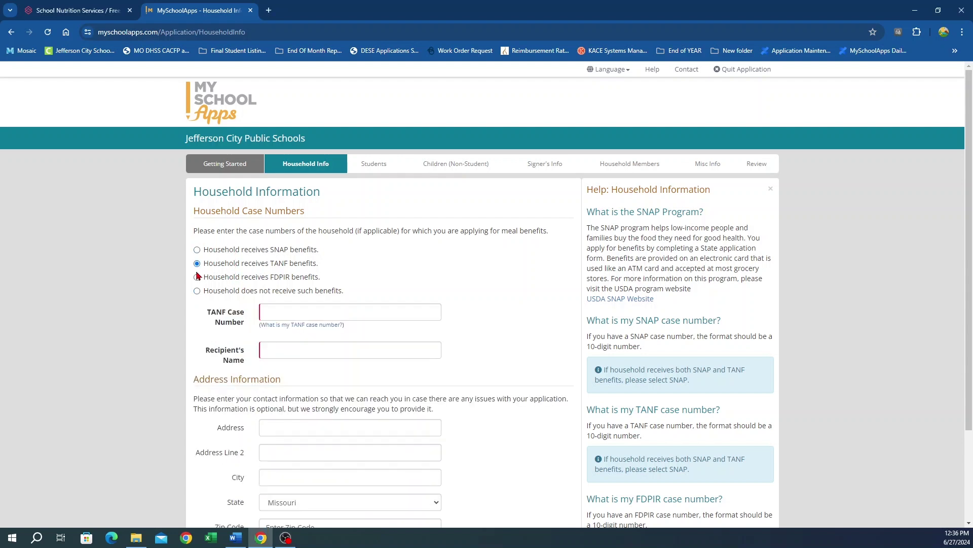
{"action": "left_click", "coordinate": [197, 250]}
{"action": "scroll", "coordinate": [248, 340], "scroll_direction": "down", "scroll_amount": 3}
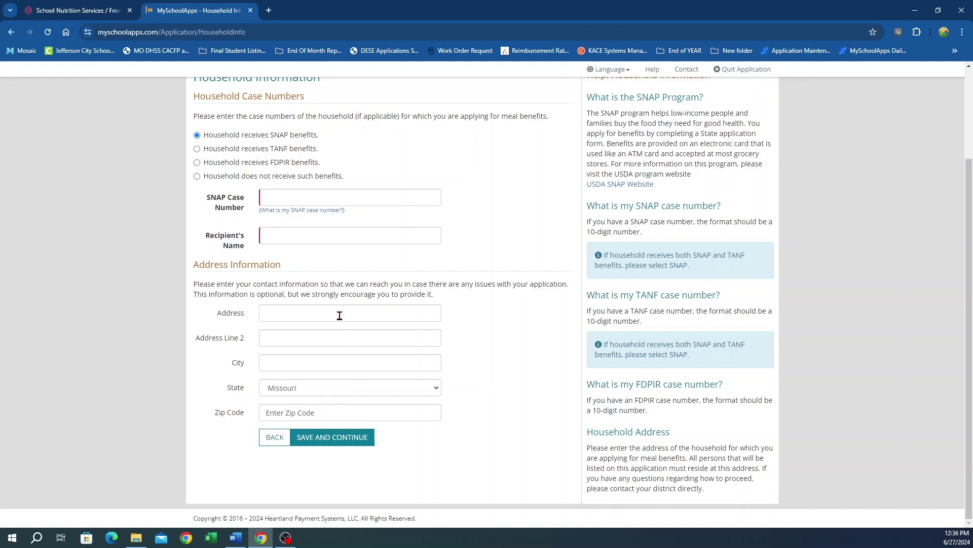
{"action": "scroll", "coordinate": [336, 315], "scroll_direction": "up", "scroll_amount": 3}
{"action": "left_click", "coordinate": [197, 291]}
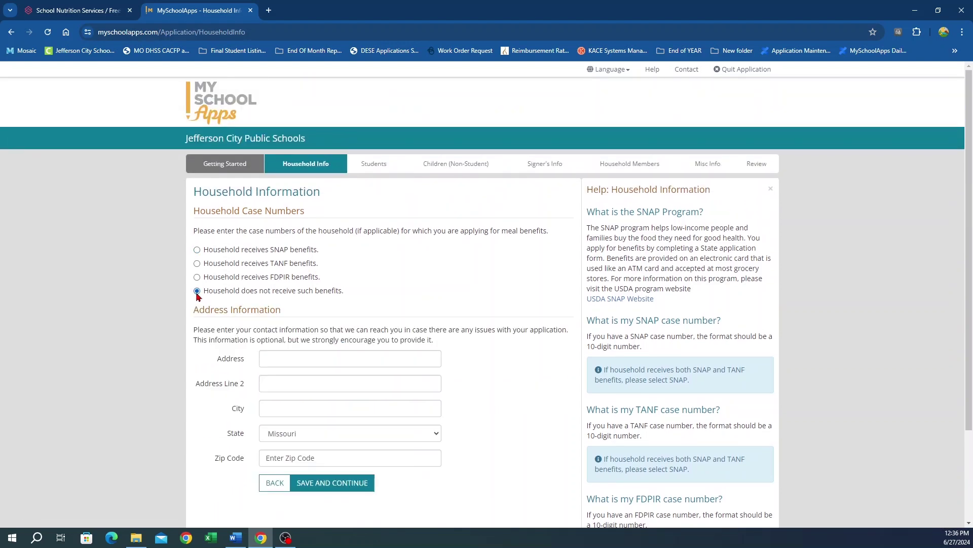
Enter "test test" as the household address, "test city" as the city and the zip code, and save
{"action": "scroll", "coordinate": [227, 323], "scroll_direction": "down", "scroll_amount": 3}
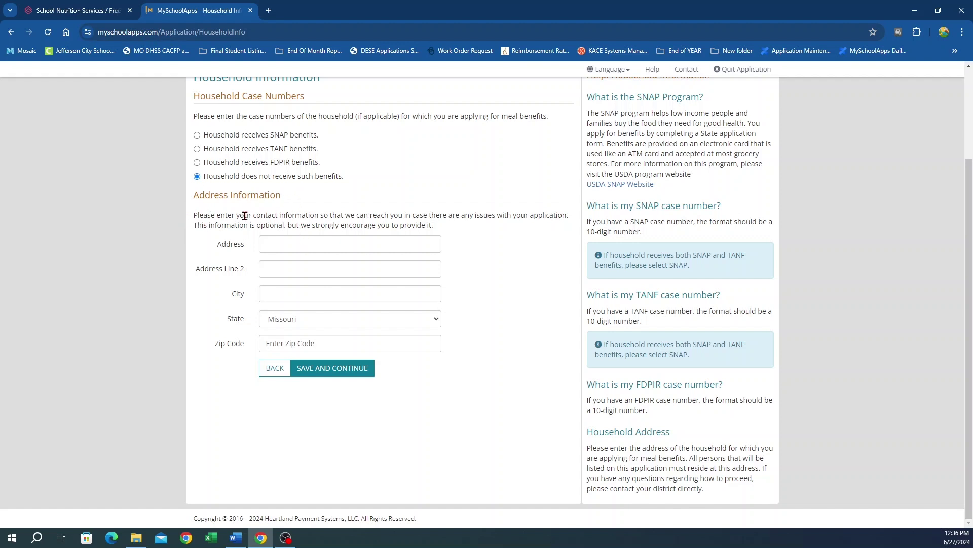
{"action": "left_click", "coordinate": [268, 244]}
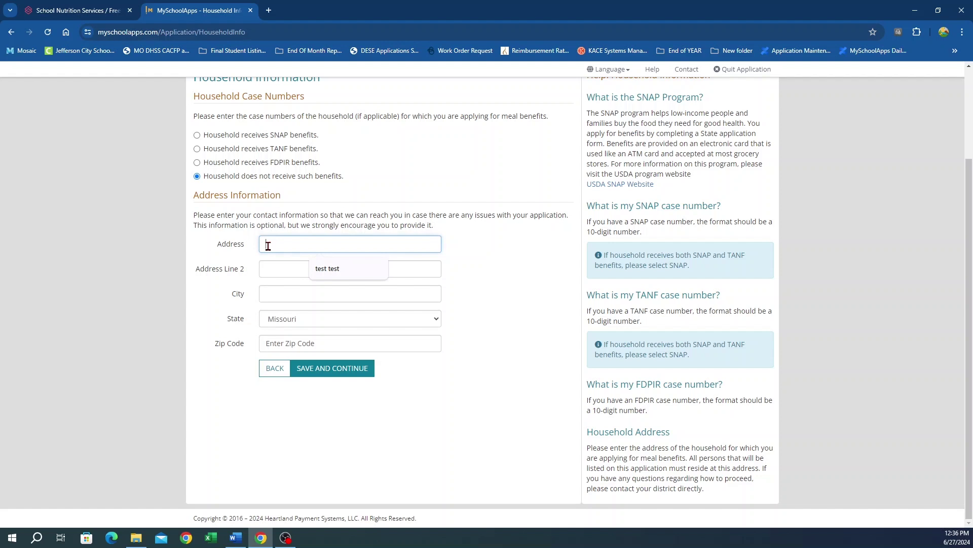
{"action": "left_click", "coordinate": [310, 268]}
{"action": "left_click", "coordinate": [309, 273]}
{"action": "left_click", "coordinate": [311, 293]}
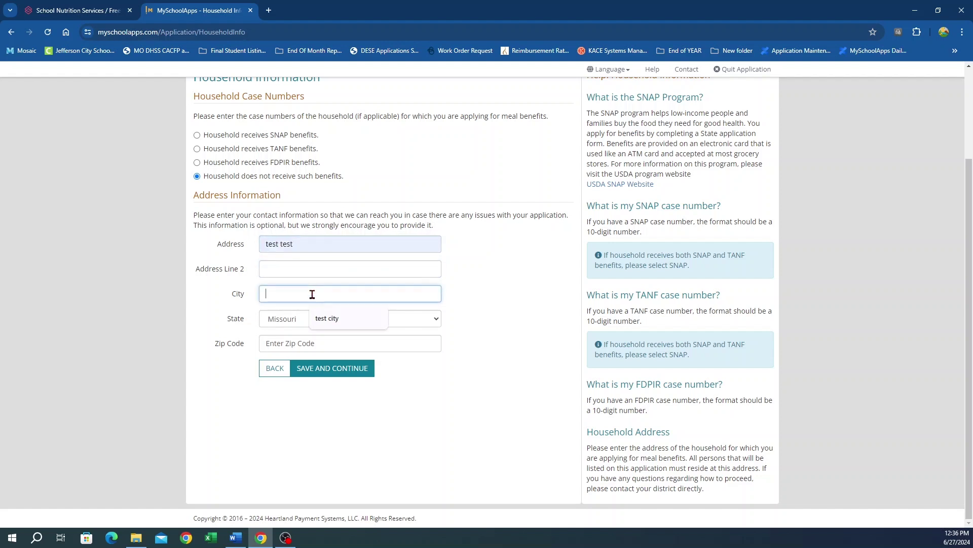
{"action": "left_click", "coordinate": [322, 319]}
{"action": "left_click", "coordinate": [320, 343]}
{"action": "left_click", "coordinate": [324, 367]}
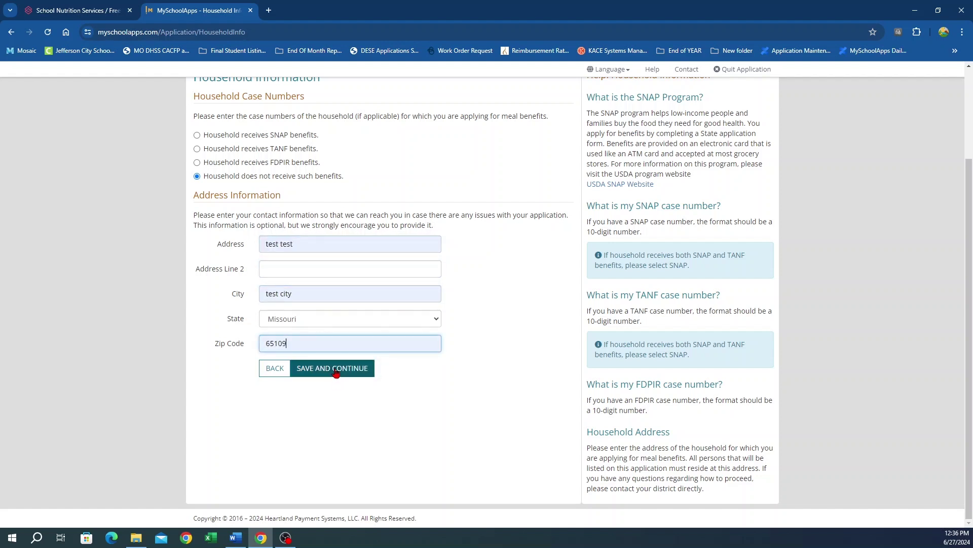
{"action": "left_click", "coordinate": [329, 368]}
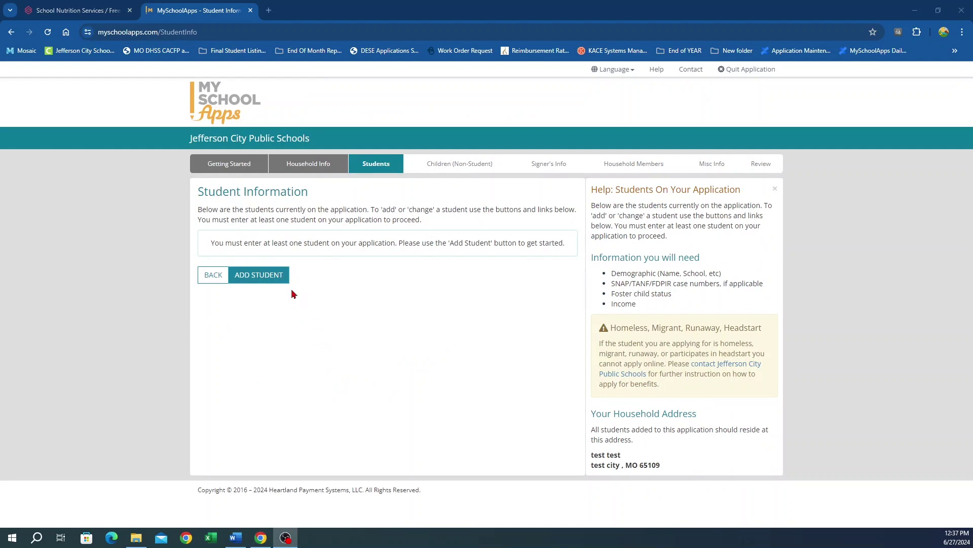
Start adding a student to the application and look at the available school and grade choices
{"action": "left_click", "coordinate": [259, 276]}
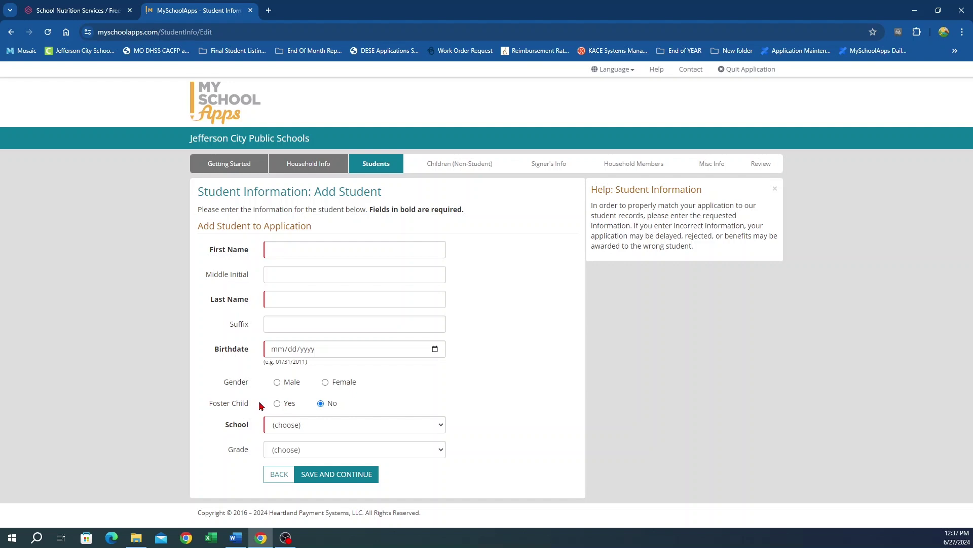
{"action": "left_click", "coordinate": [311, 428]}
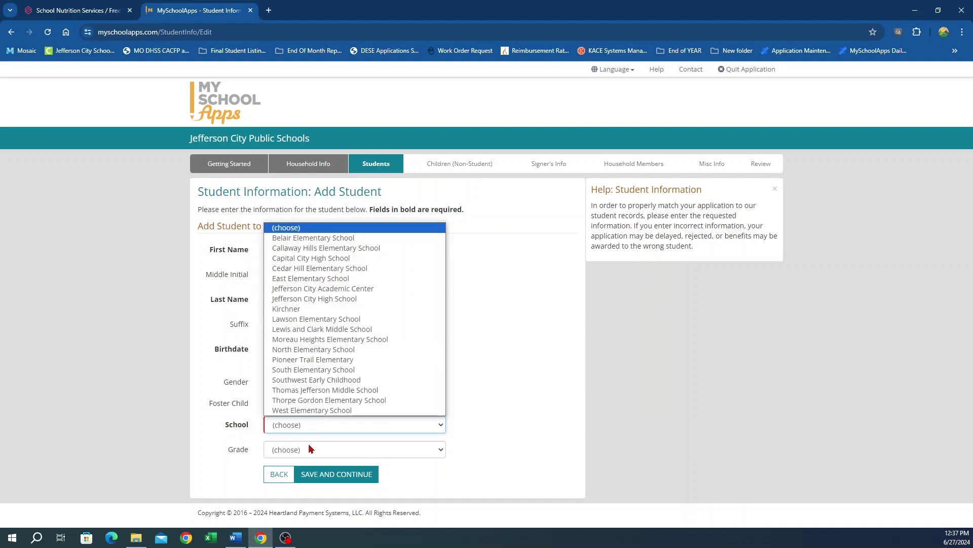
{"action": "left_click", "coordinate": [310, 450]}
{"action": "left_click", "coordinate": [305, 453]}
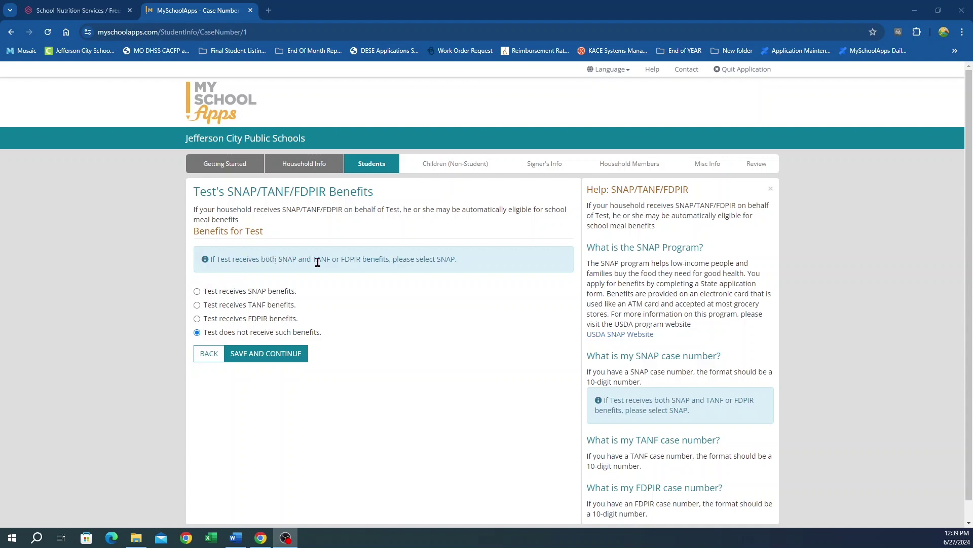
Try the TANF and FDPIR benefit options for the student, and return to the option for no such benefits
{"action": "left_click", "coordinate": [198, 305]}
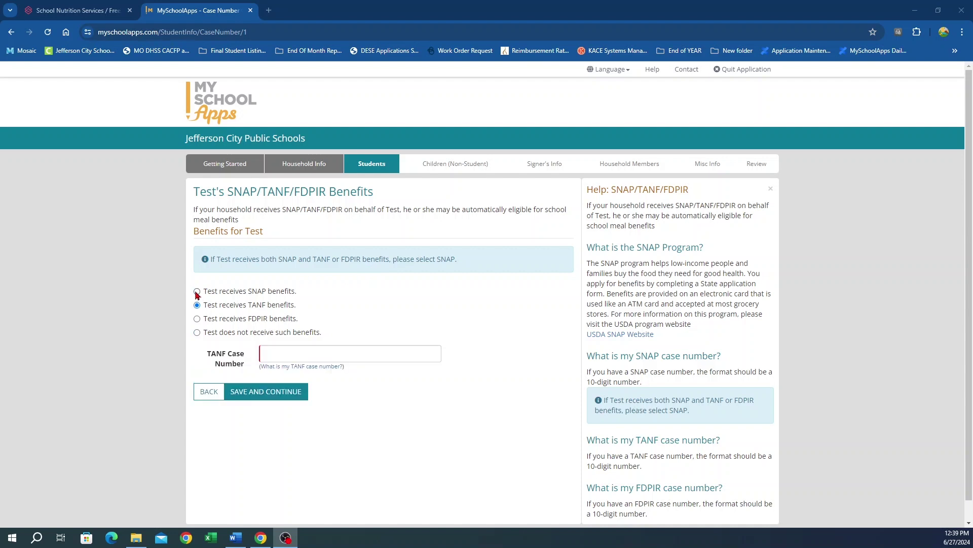
{"action": "left_click", "coordinate": [196, 318]}
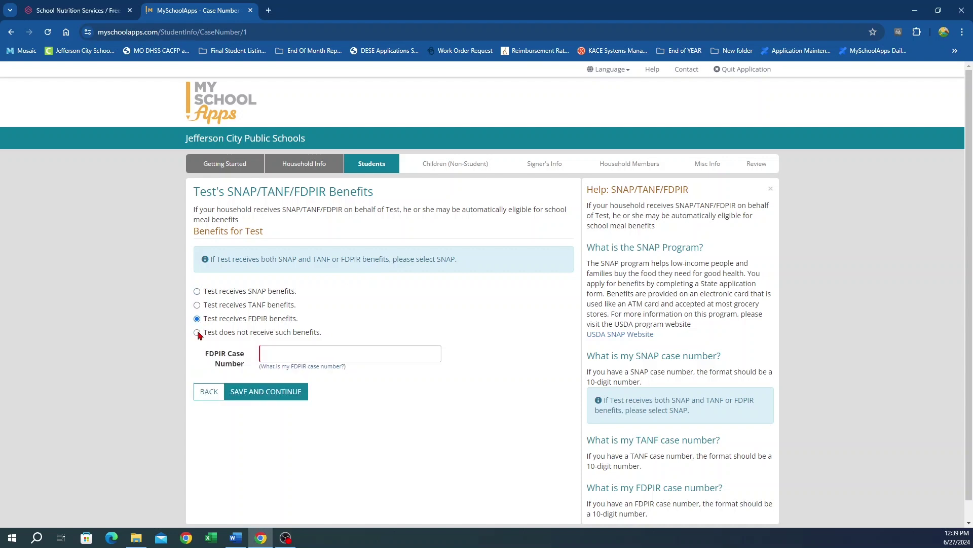
{"action": "left_click", "coordinate": [197, 333]}
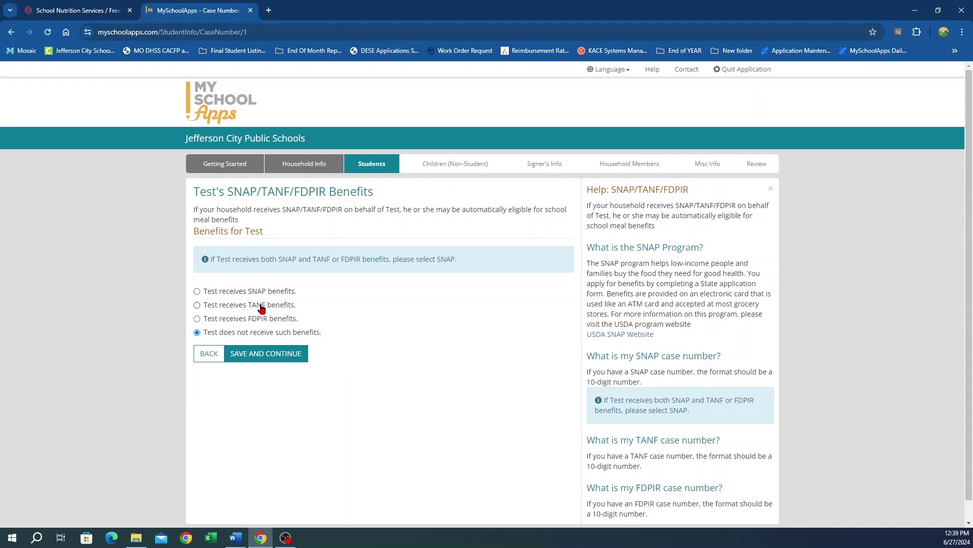
Try the SNAP option for the student, return to the option for no such benefits, and save
{"action": "left_click", "coordinate": [204, 295]}
{"action": "left_click", "coordinate": [272, 356]}
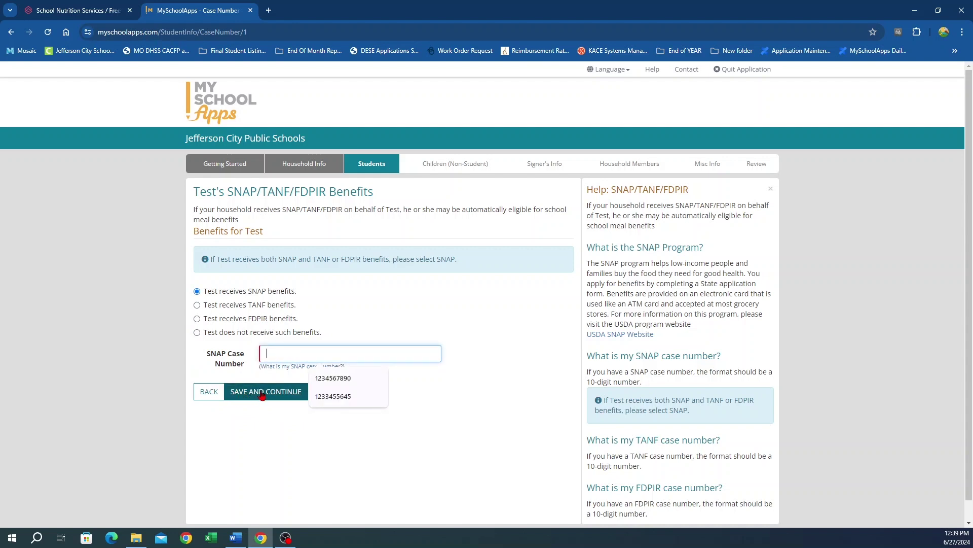
{"action": "left_click", "coordinate": [197, 333]}
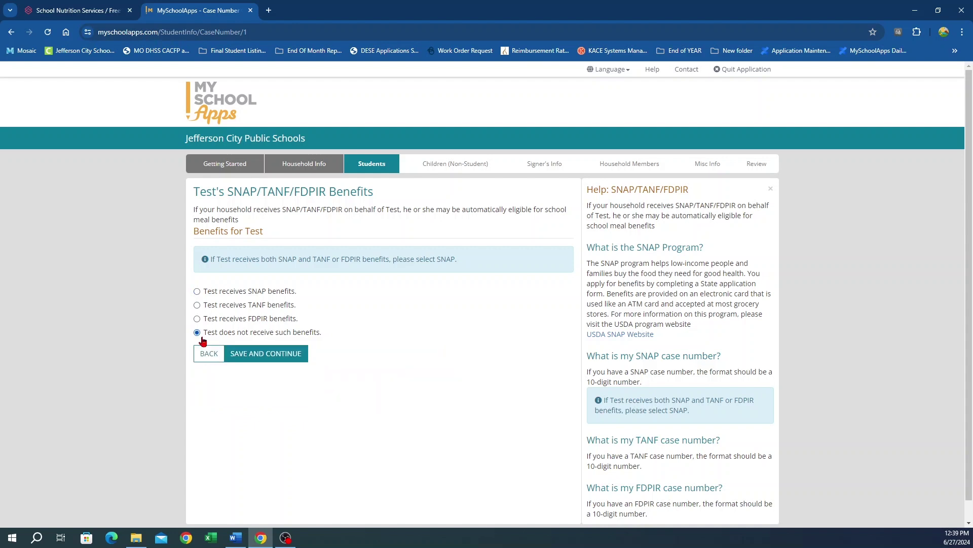
{"action": "left_click", "coordinate": [254, 353]}
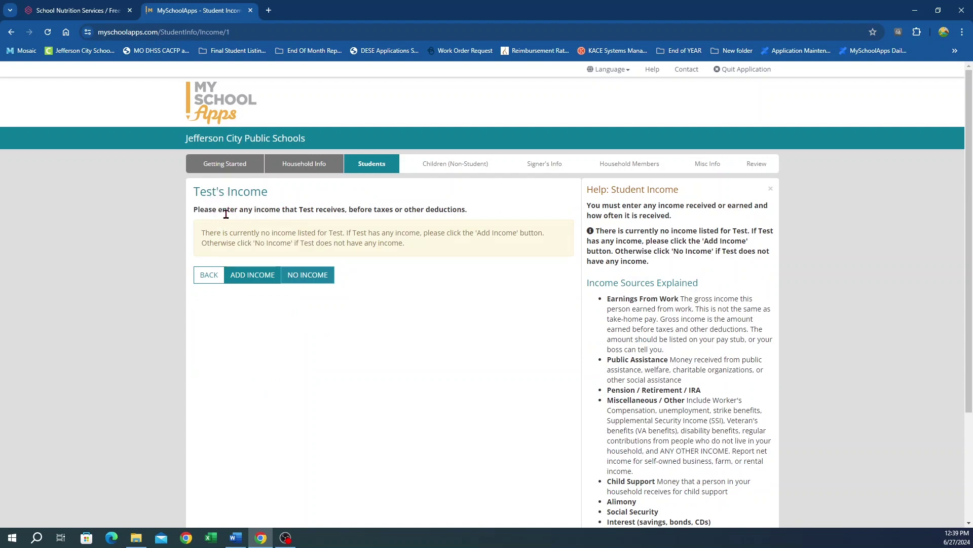
Add a student income of 80, Weekly, from Earnings From Work, and finish the student section
{"action": "left_click", "coordinate": [250, 276]}
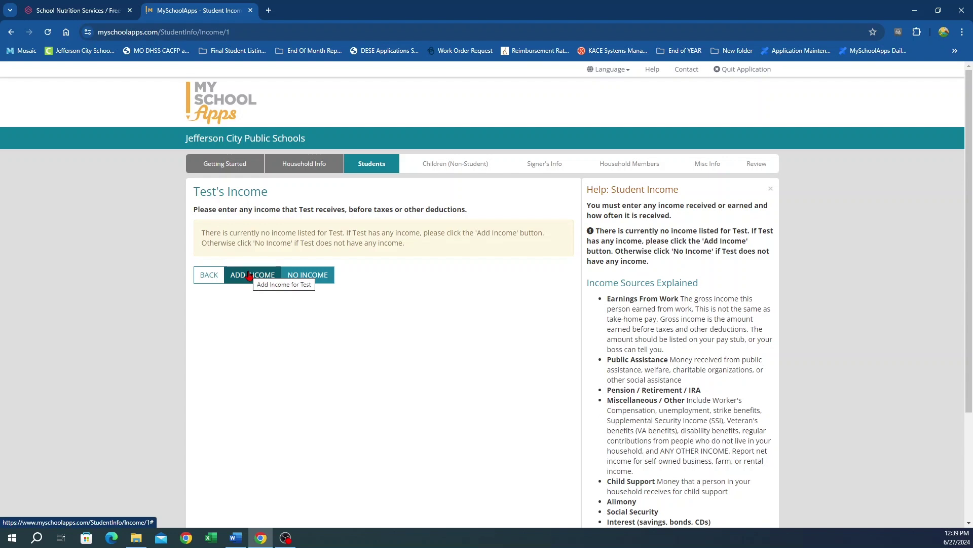
{"action": "left_click", "coordinate": [249, 276]}
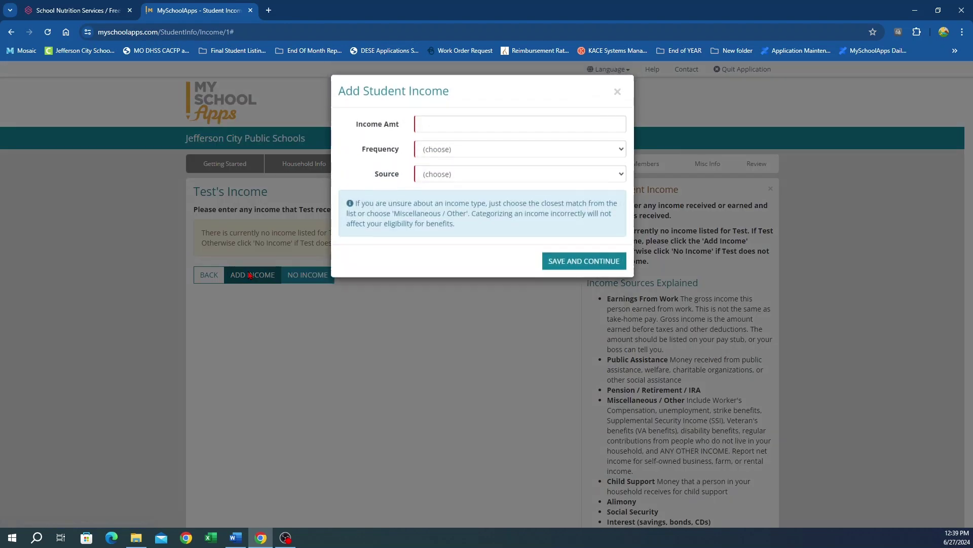
{"action": "left_click", "coordinate": [433, 127]}
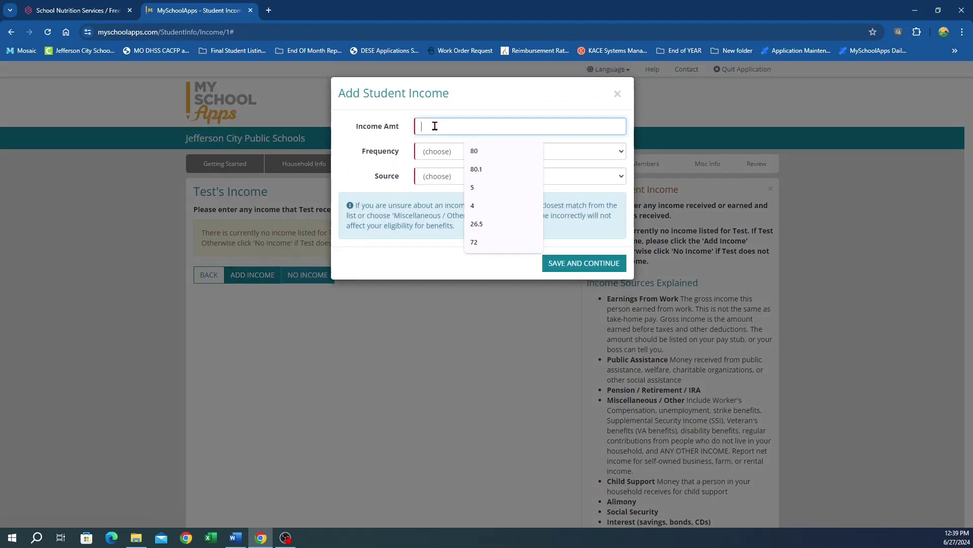
{"action": "left_click", "coordinate": [486, 158]}
{"action": "left_click", "coordinate": [482, 158]}
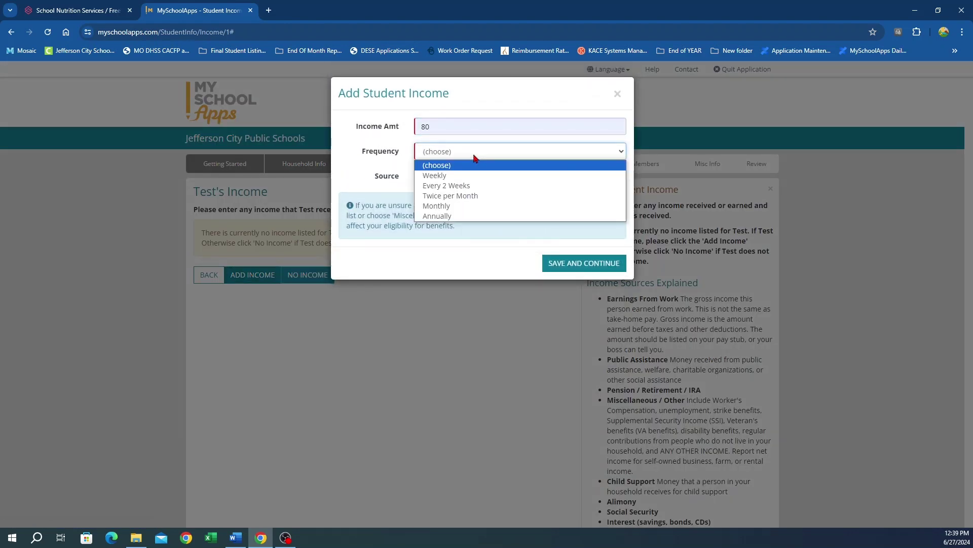
{"action": "left_click", "coordinate": [473, 177]}
{"action": "left_click", "coordinate": [467, 178]}
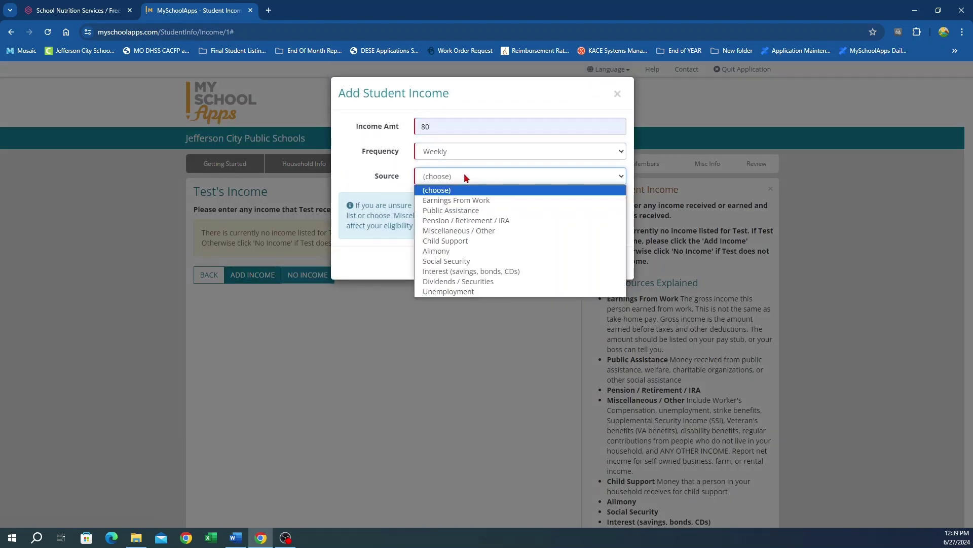
{"action": "left_click", "coordinate": [456, 200]}
{"action": "left_click", "coordinate": [559, 264]}
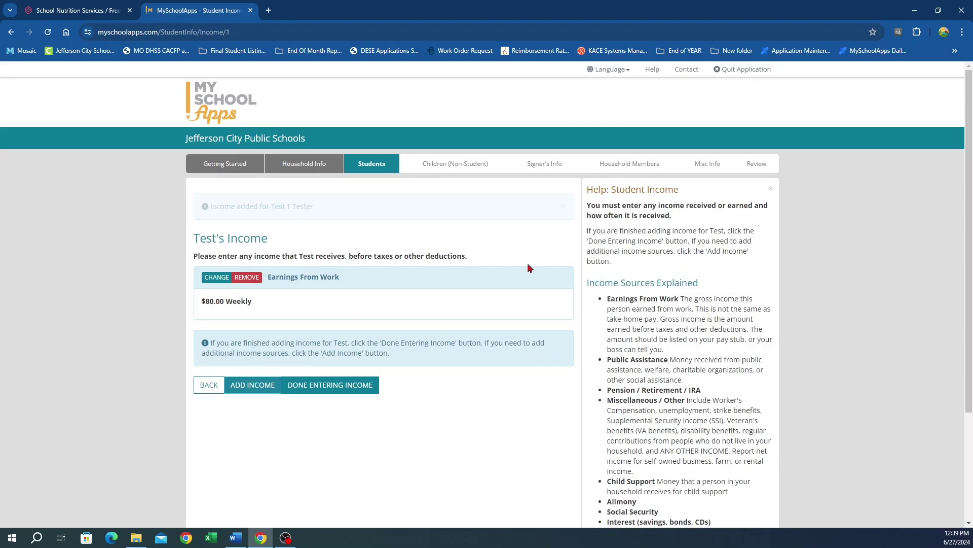
{"action": "left_click", "coordinate": [316, 389]}
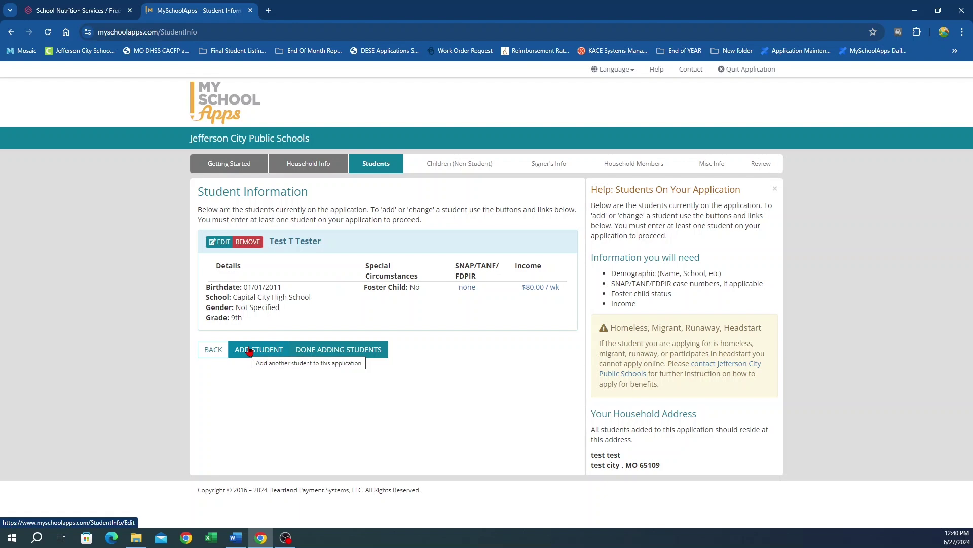
{"action": "left_click", "coordinate": [312, 351]}
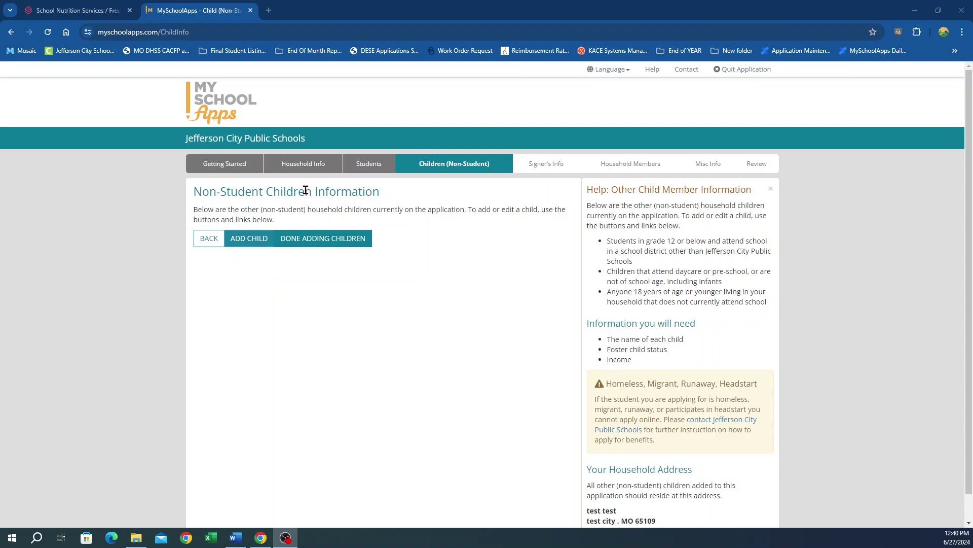
Add a non-student child with a first and last name and no income, and finish adding children
{"action": "left_click", "coordinate": [256, 243]}
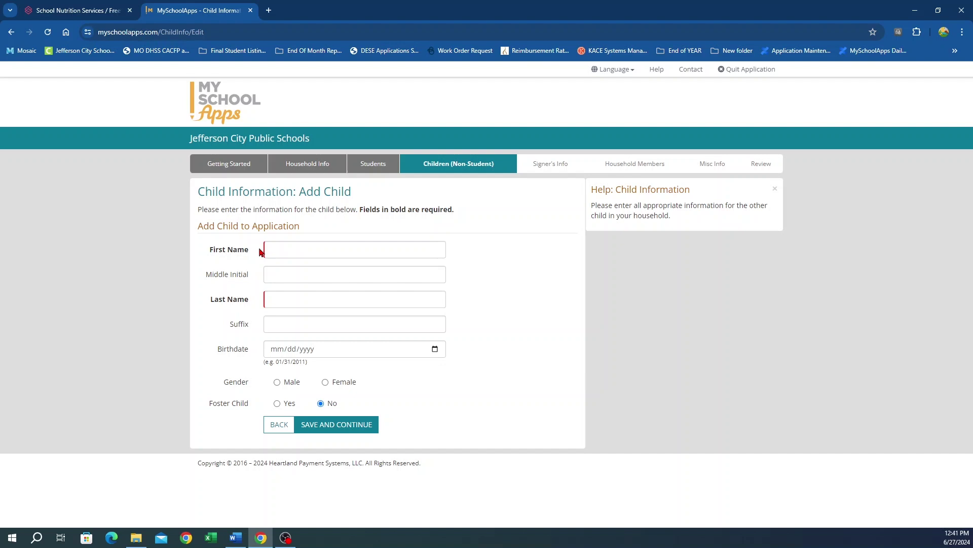
{"action": "key", "text": "alt+Tab"}
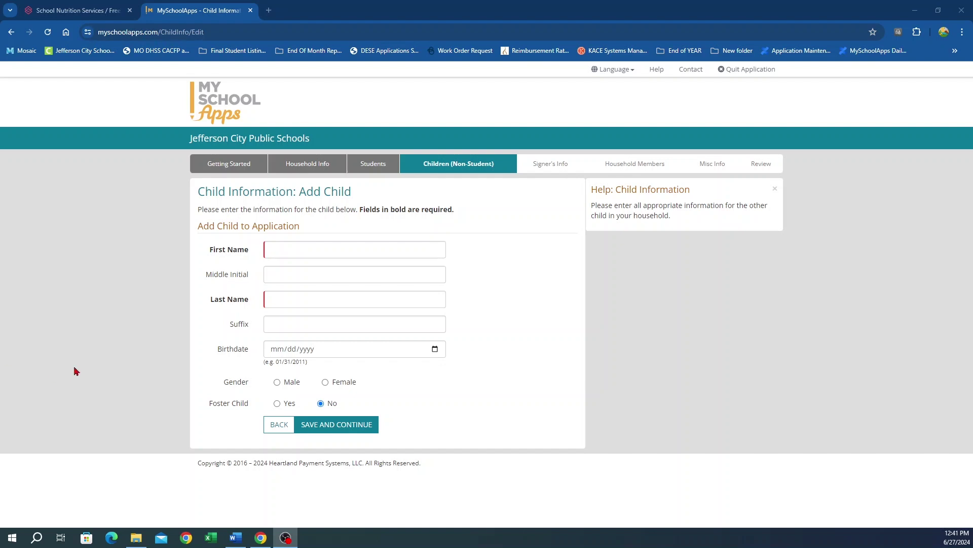
{"action": "type", "text": "j"}
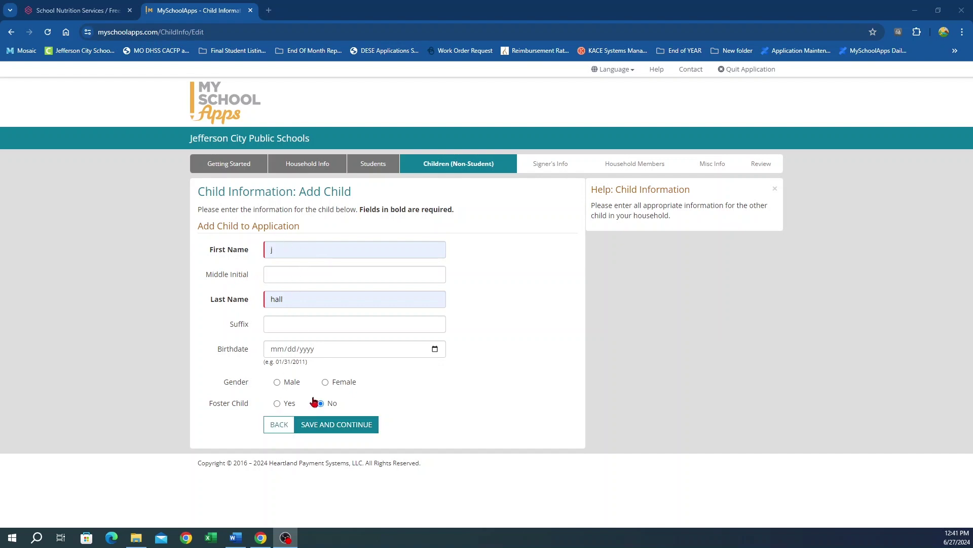
{"action": "left_click", "coordinate": [310, 423]}
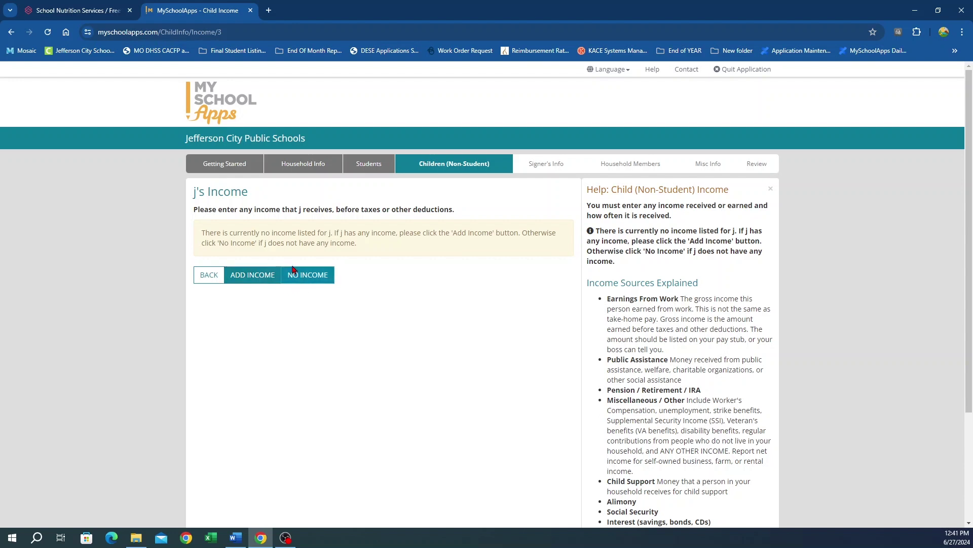
{"action": "left_click", "coordinate": [309, 278]}
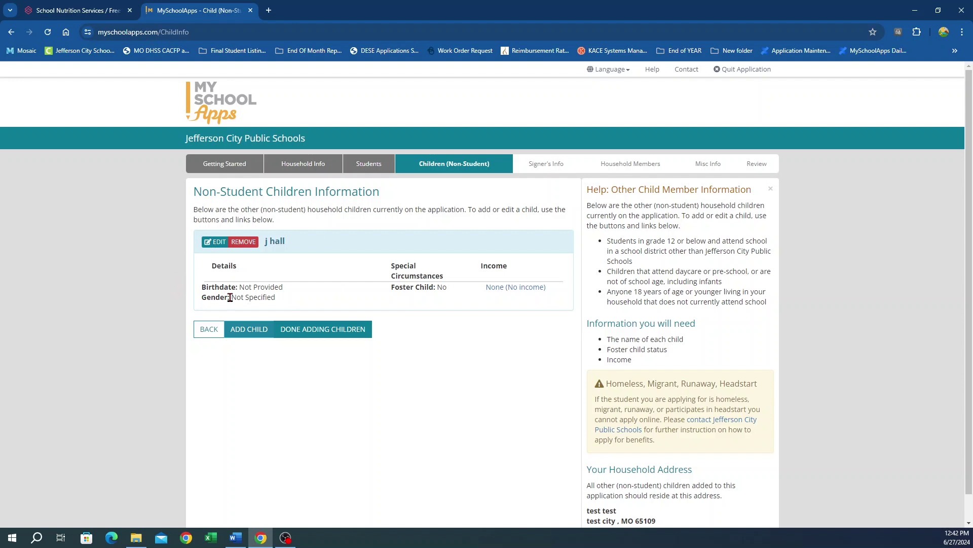
{"action": "left_click", "coordinate": [320, 339]}
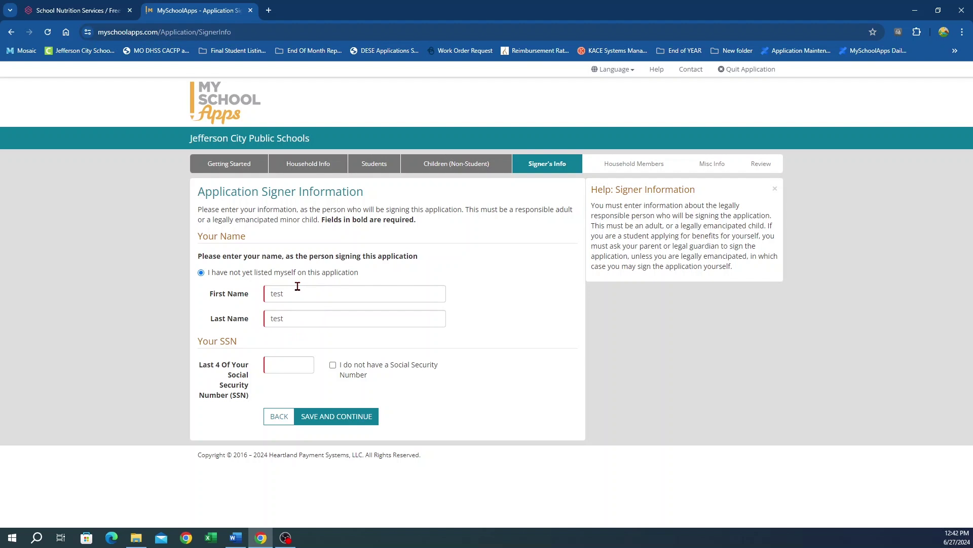
Enter the last four digits of the signer's Social Security number and save the signer information
{"action": "left_click", "coordinate": [270, 364]}
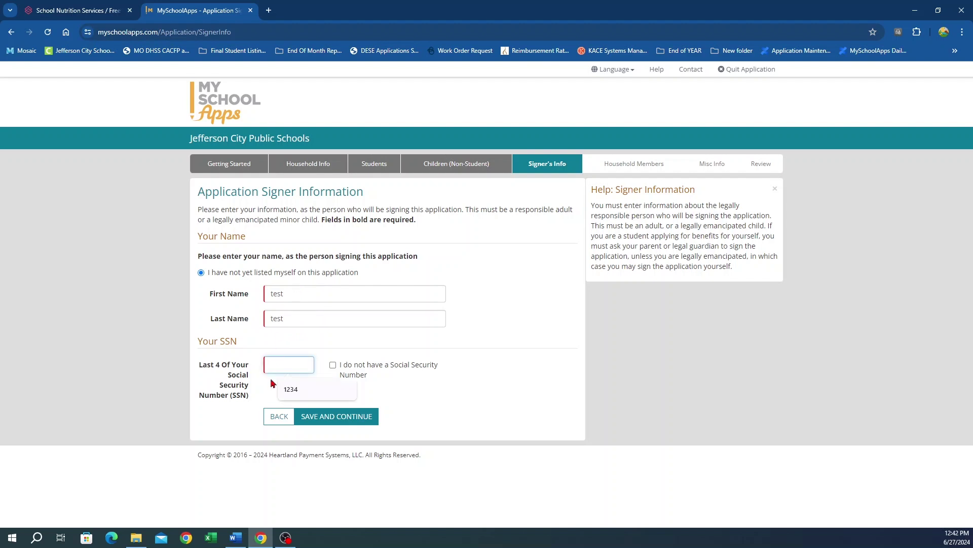
{"action": "left_click", "coordinate": [285, 390]}
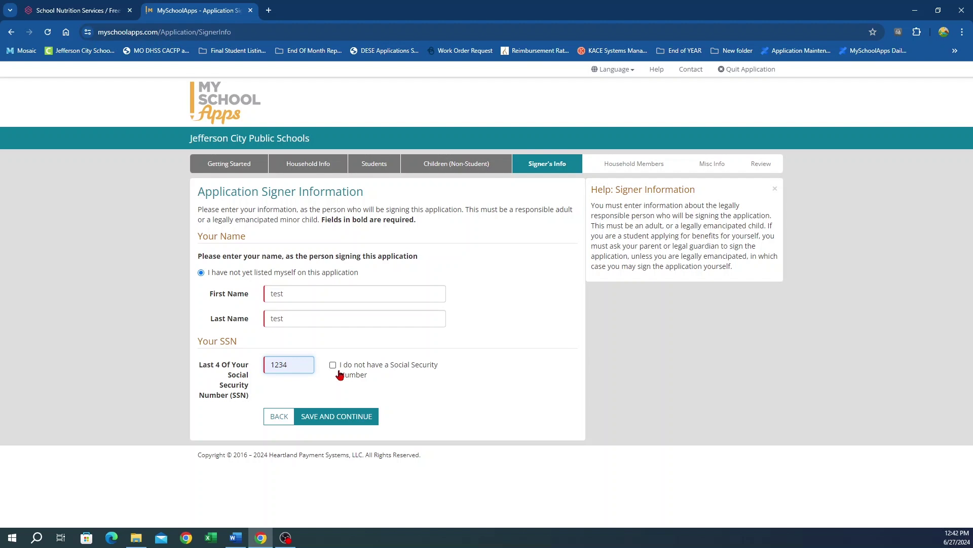
{"action": "left_click", "coordinate": [332, 417]}
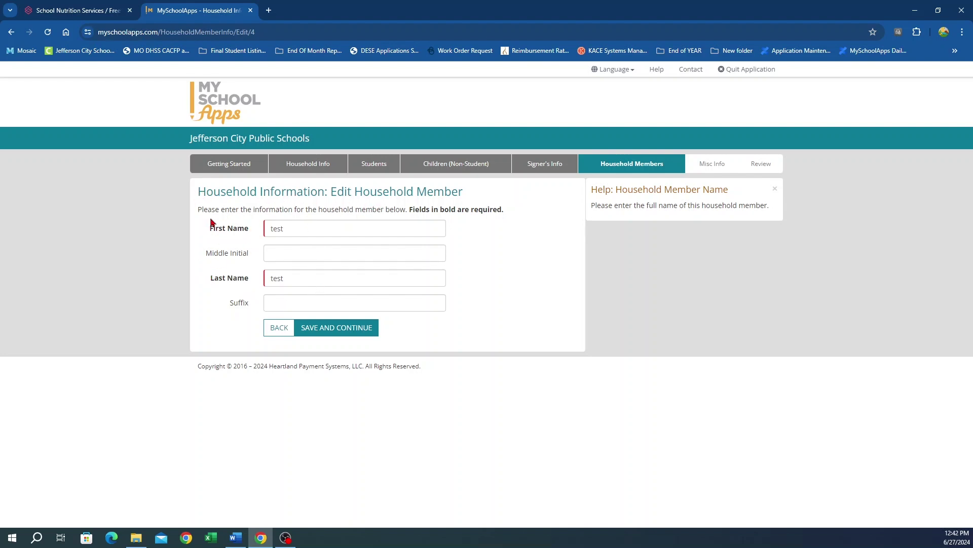
Save the household member's name and add an income of 1000, Monthly, from Earnings From Work
{"action": "left_click", "coordinate": [314, 335]}
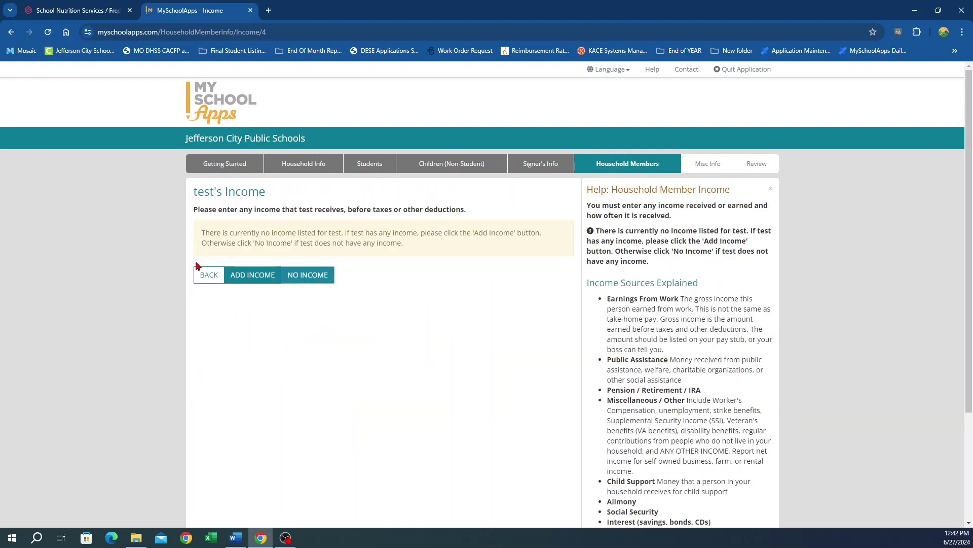
{"action": "left_click", "coordinate": [257, 273]}
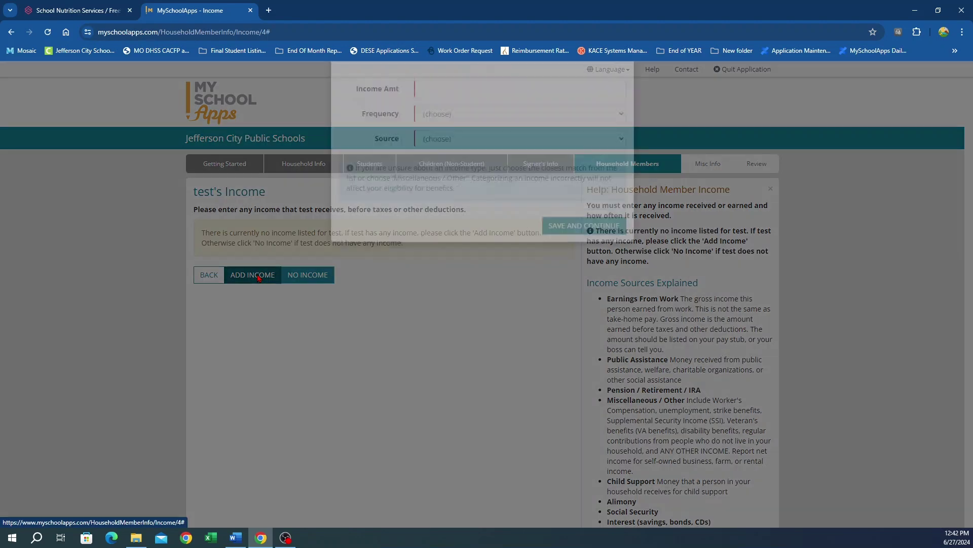
{"action": "left_click", "coordinate": [423, 126]}
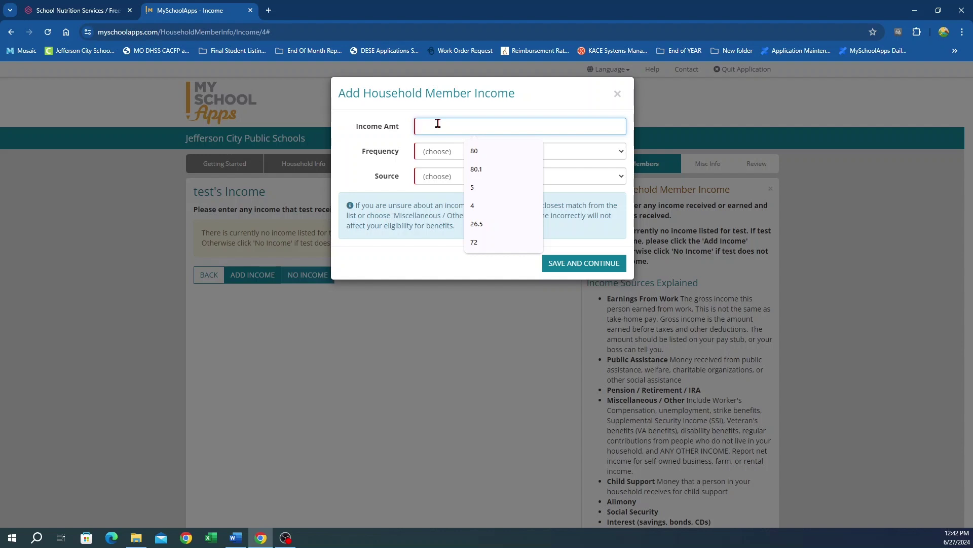
{"action": "type", "text": "1000"}
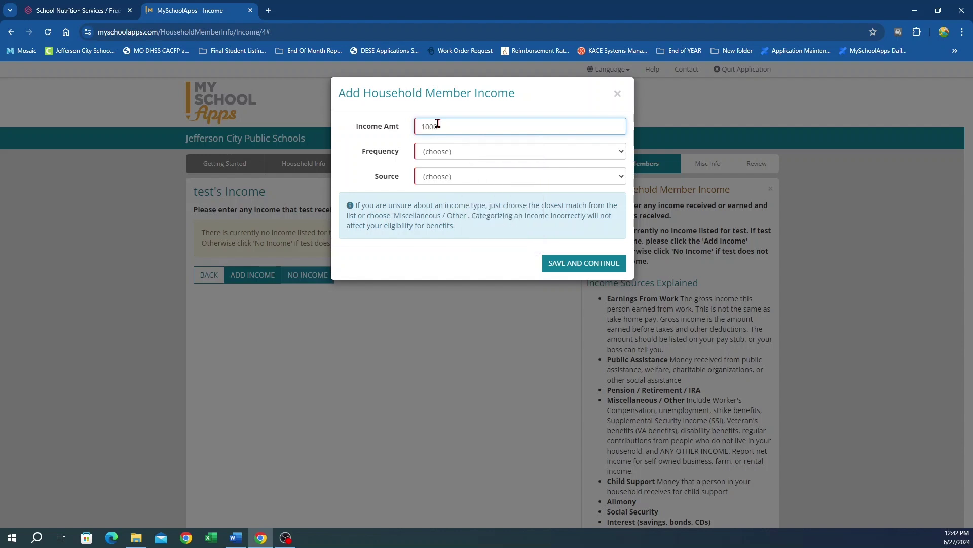
{"action": "left_click", "coordinate": [451, 151]}
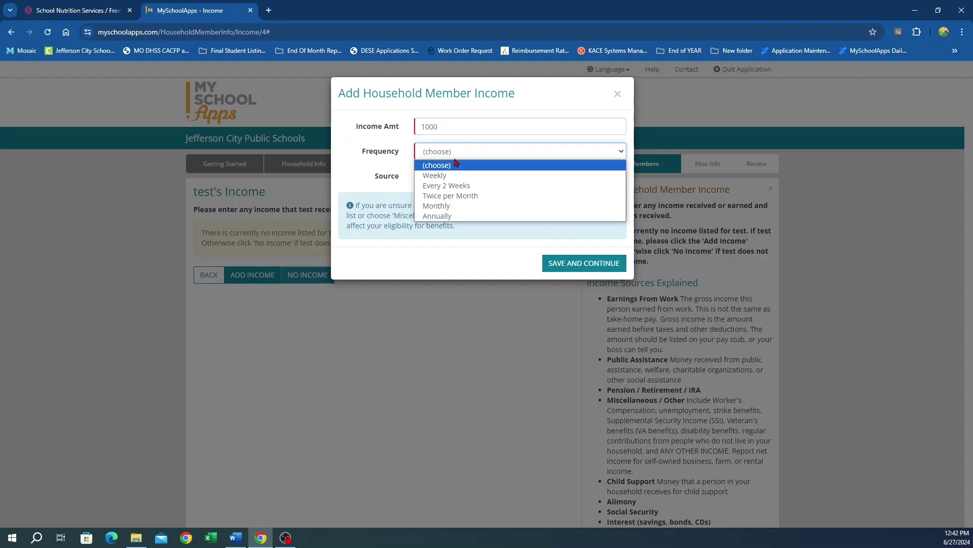
{"action": "left_click", "coordinate": [489, 206]}
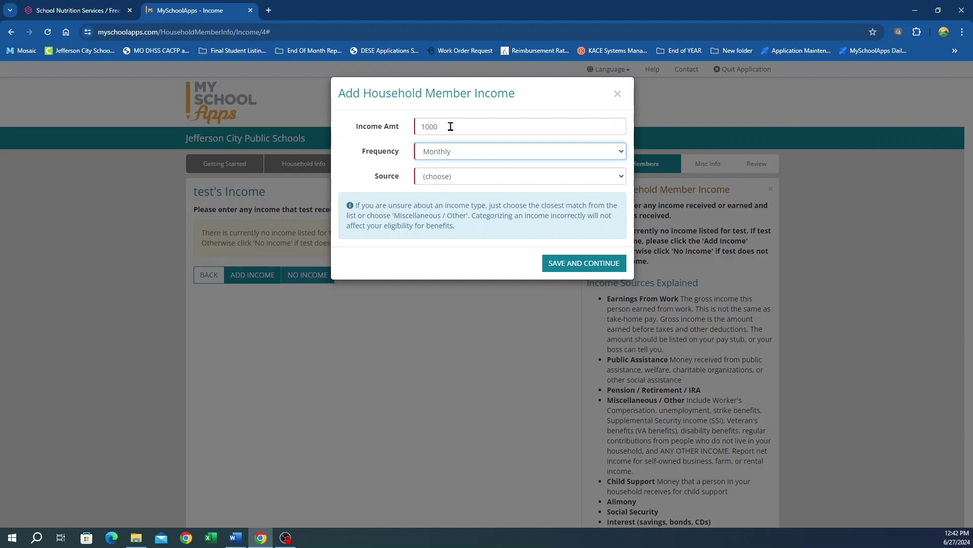
{"action": "left_click", "coordinate": [451, 175]}
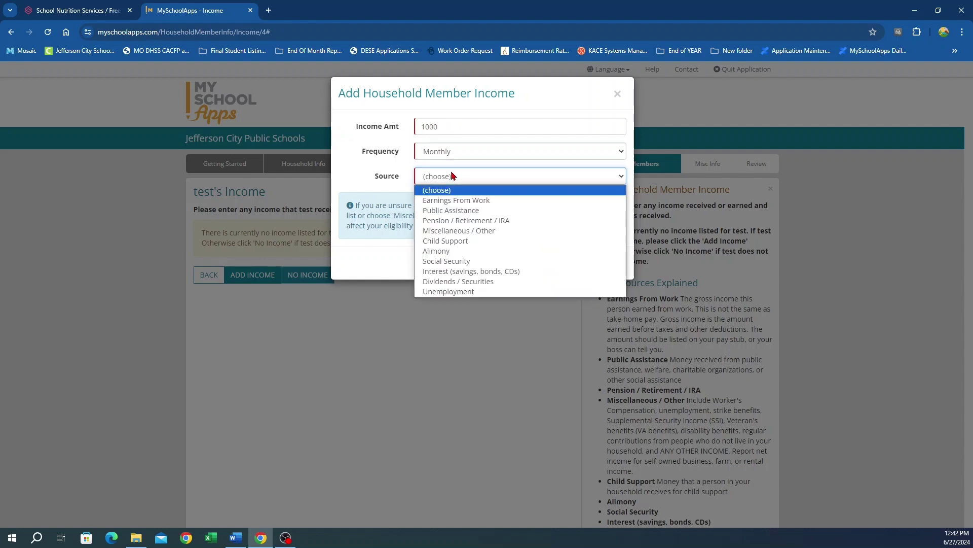
{"action": "left_click", "coordinate": [454, 200]}
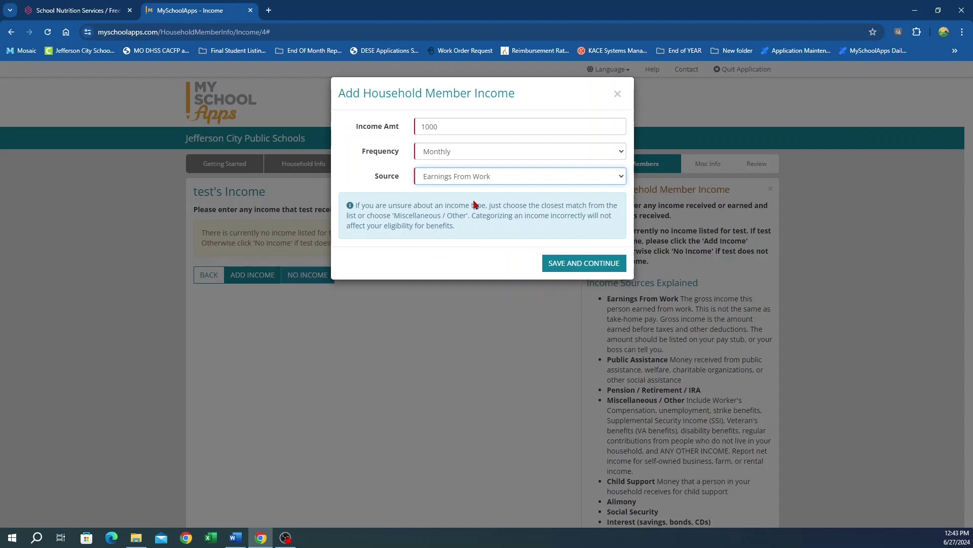
{"action": "left_click", "coordinate": [575, 265]}
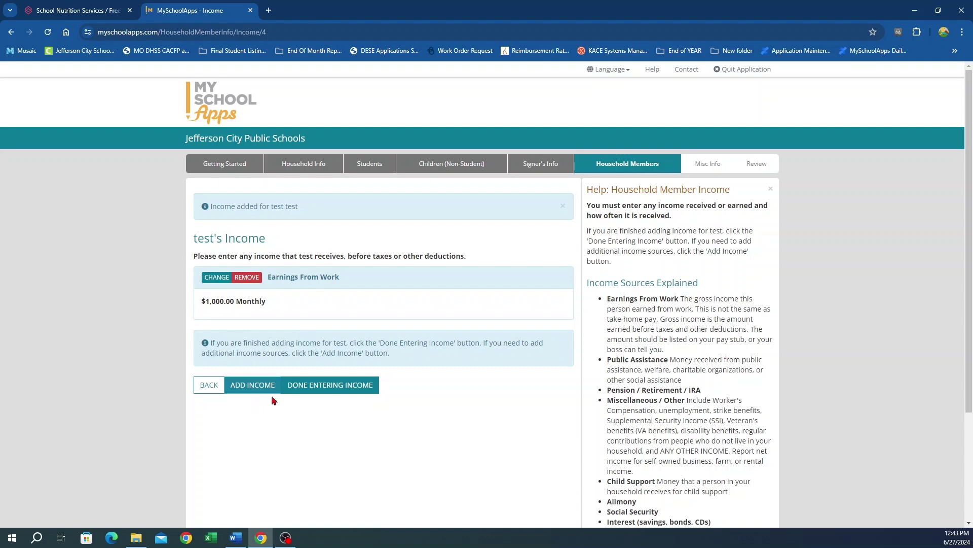
Add a second income of 80, Monthly, from Child Support for the household member
{"action": "left_click", "coordinate": [257, 389]}
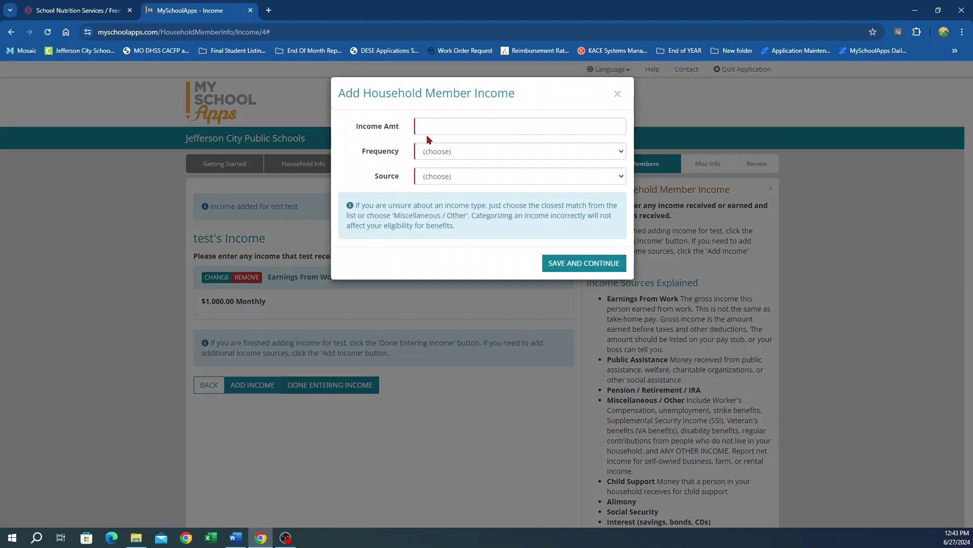
{"action": "left_click", "coordinate": [428, 131]}
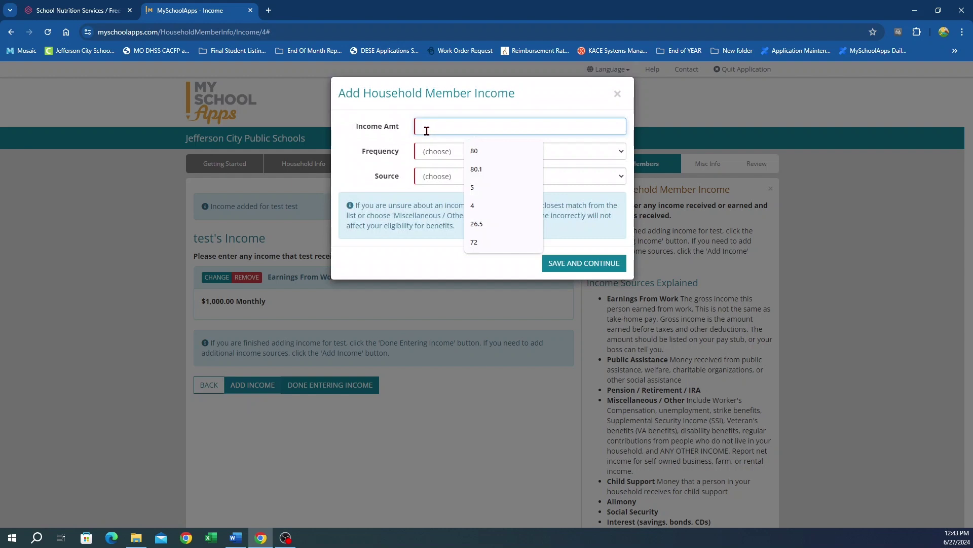
{"action": "left_click", "coordinate": [481, 152]}
{"action": "left_click", "coordinate": [479, 153]}
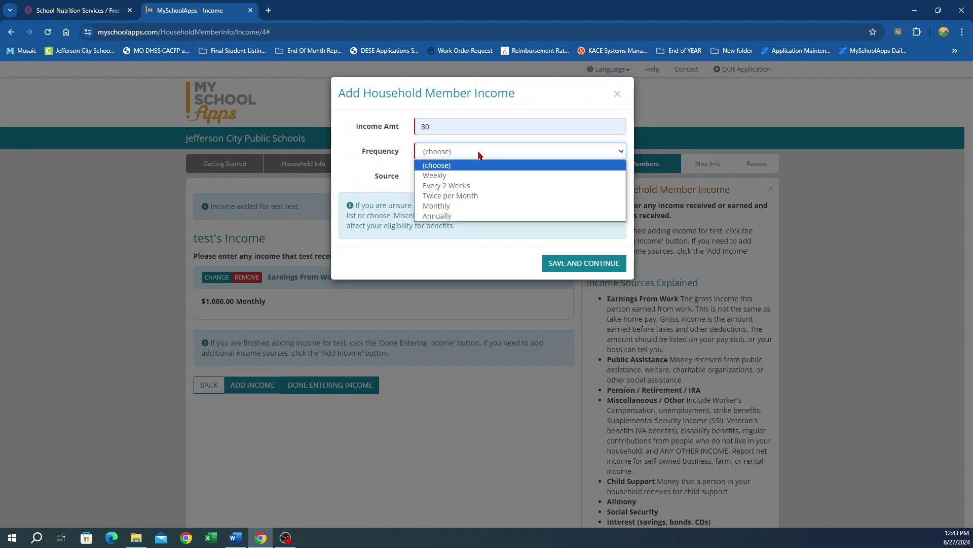
{"action": "left_click", "coordinate": [461, 205]}
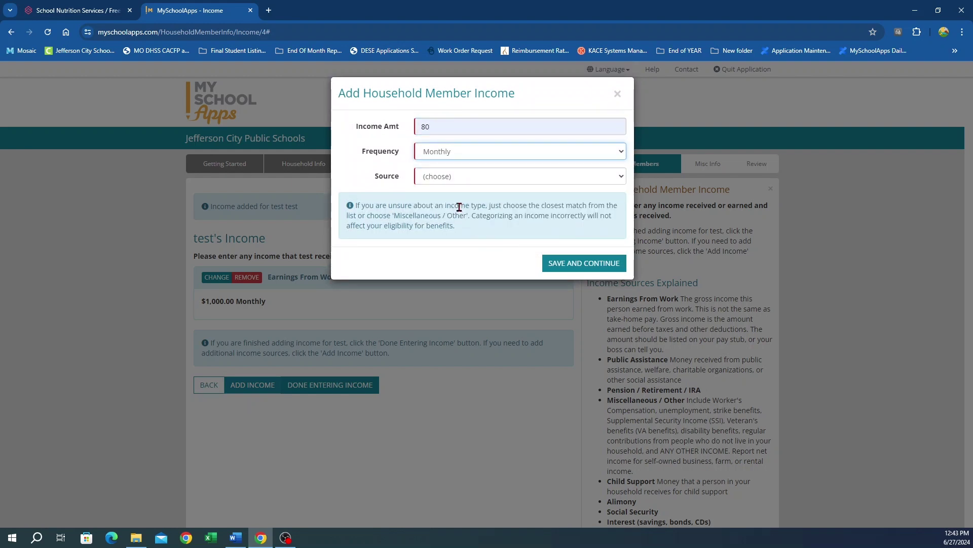
{"action": "left_click", "coordinate": [437, 180]}
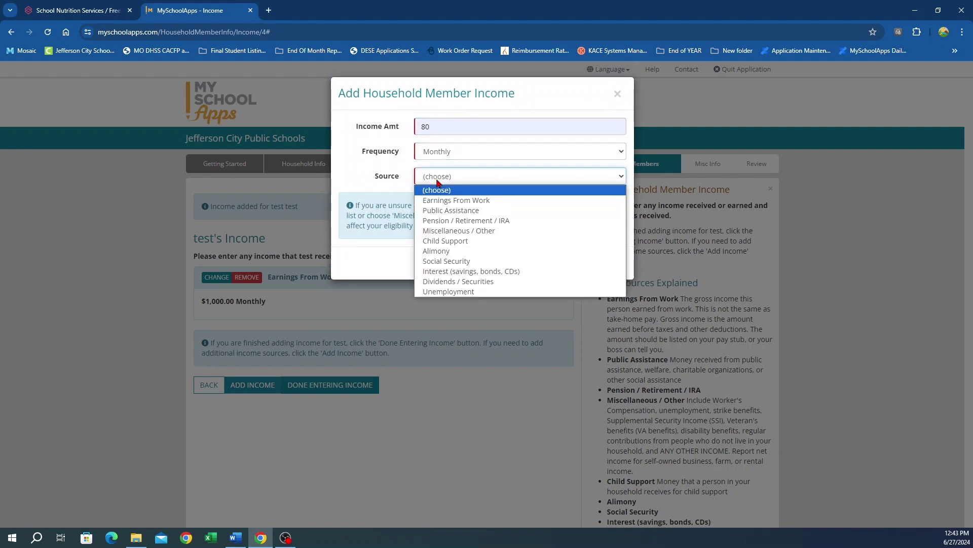
{"action": "left_click", "coordinate": [463, 244]}
{"action": "left_click", "coordinate": [547, 261]}
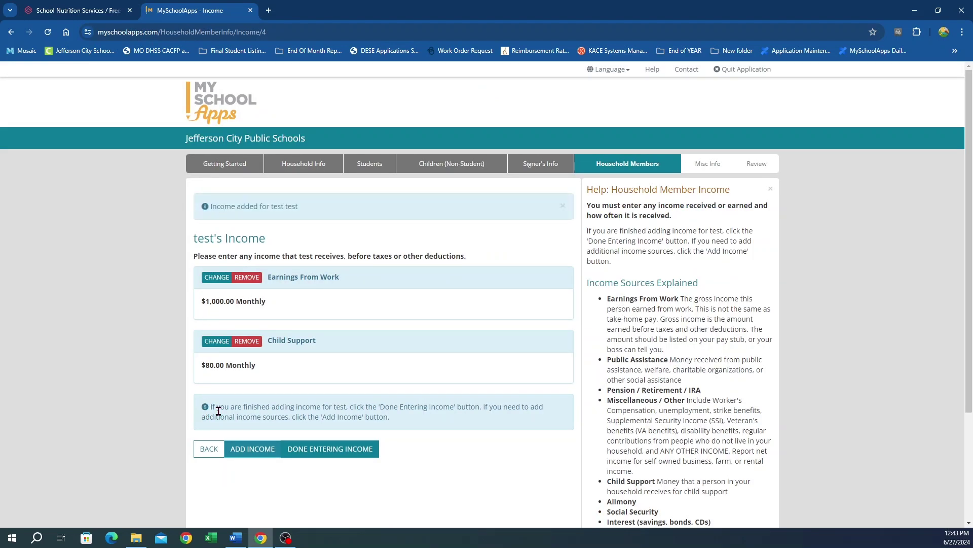
Finish the first household member's incomes and add the spouse as another household member with a first and last name
{"action": "left_click", "coordinate": [319, 449]}
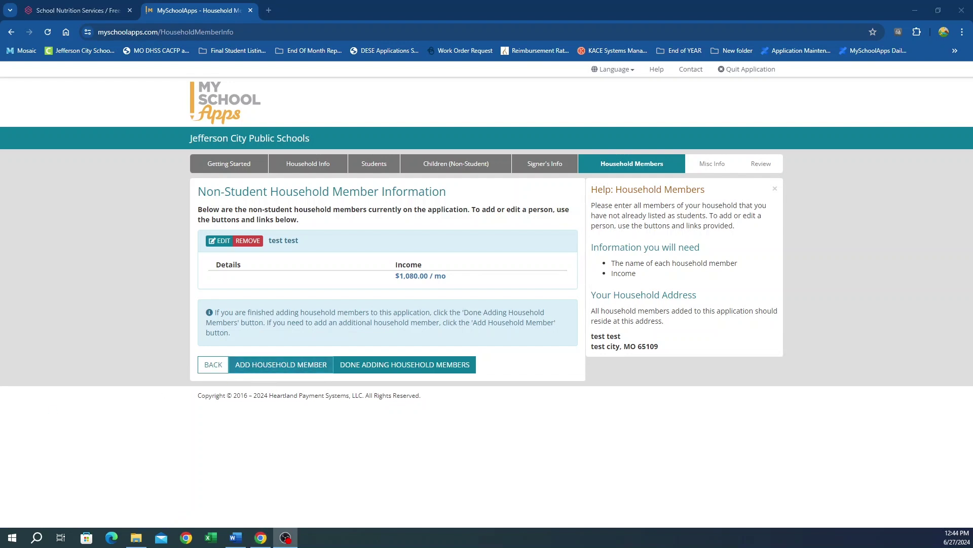
{"action": "left_click", "coordinate": [255, 364]}
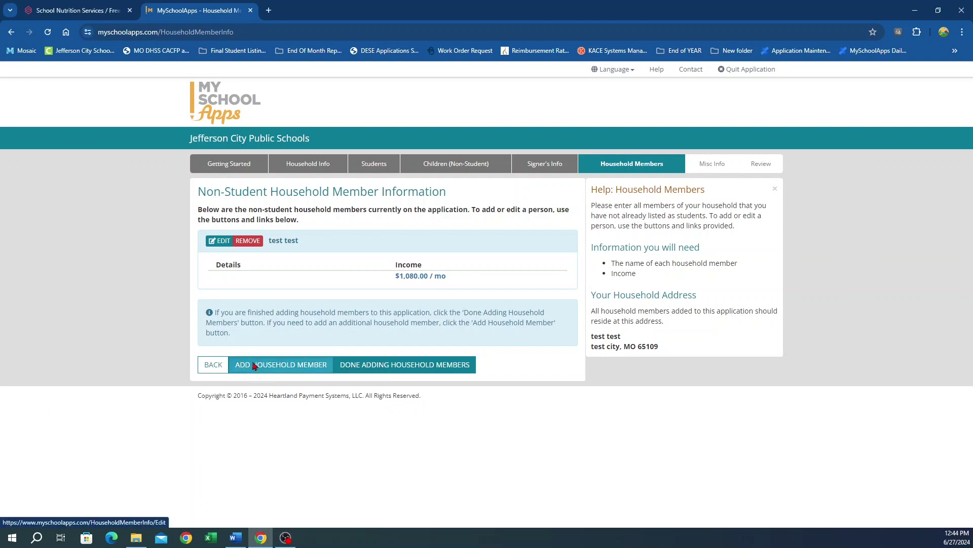
{"action": "left_click", "coordinate": [278, 229]}
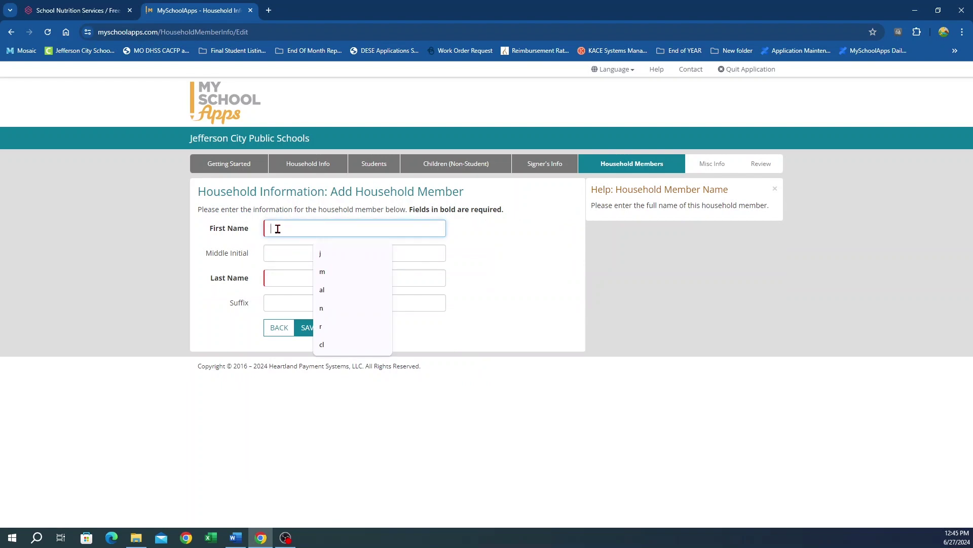
{"action": "type", "text": "Test"}
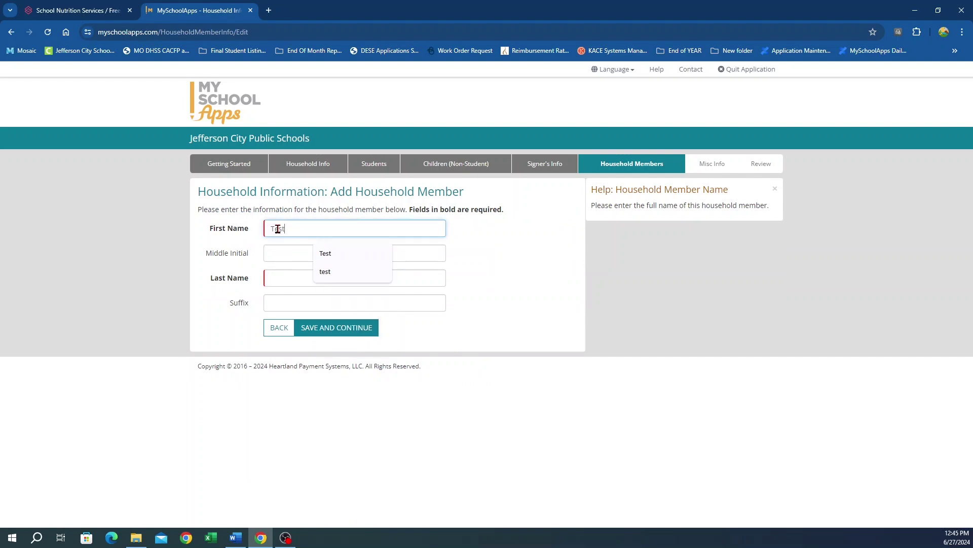
{"action": "type", "text": " spouse"}
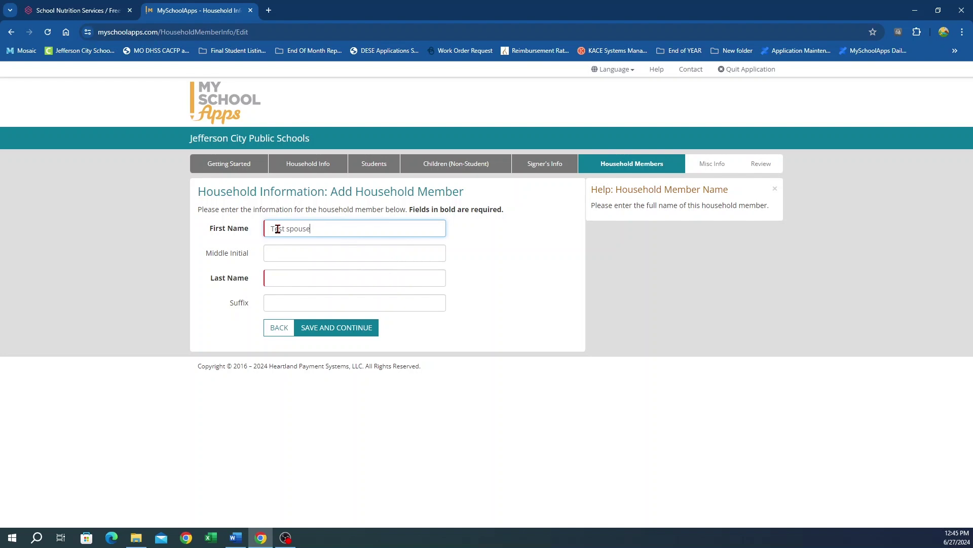
{"action": "left_click", "coordinate": [299, 282]}
{"action": "type", "text": "T"}
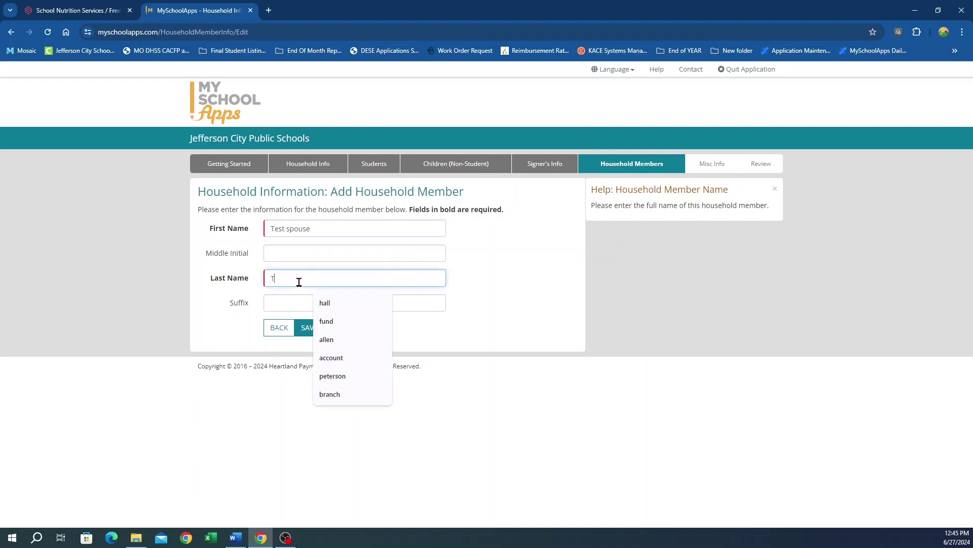
{"action": "type", "text": "Est"}
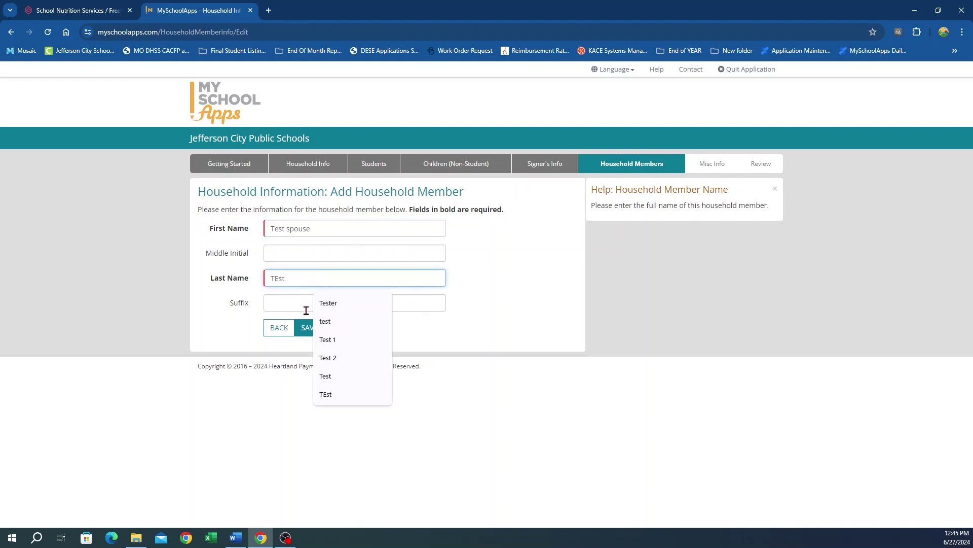
{"action": "left_click", "coordinate": [323, 322]}
{"action": "left_click", "coordinate": [310, 330]}
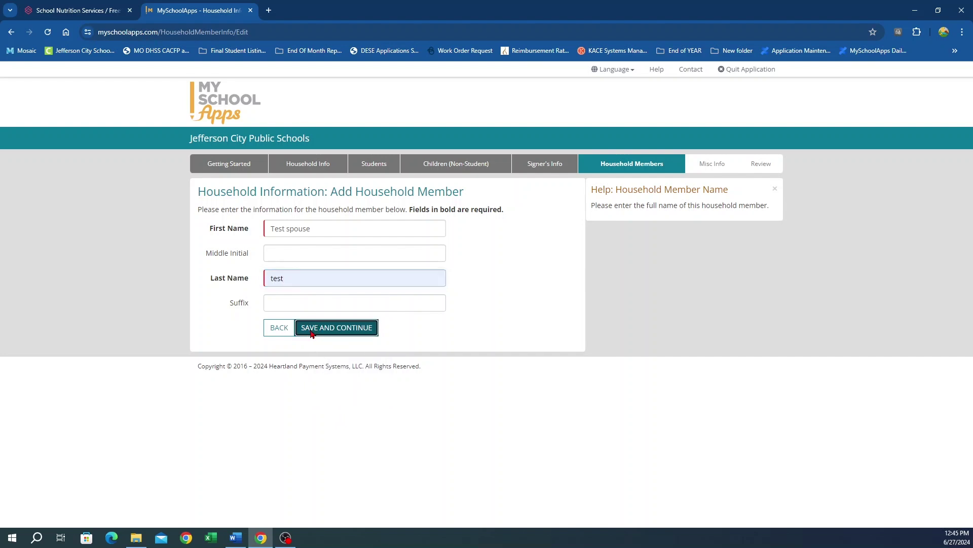
Add an income of 1200, Monthly, from Earnings From Work for the spouse, and finish adding household members
{"action": "left_click", "coordinate": [236, 280]}
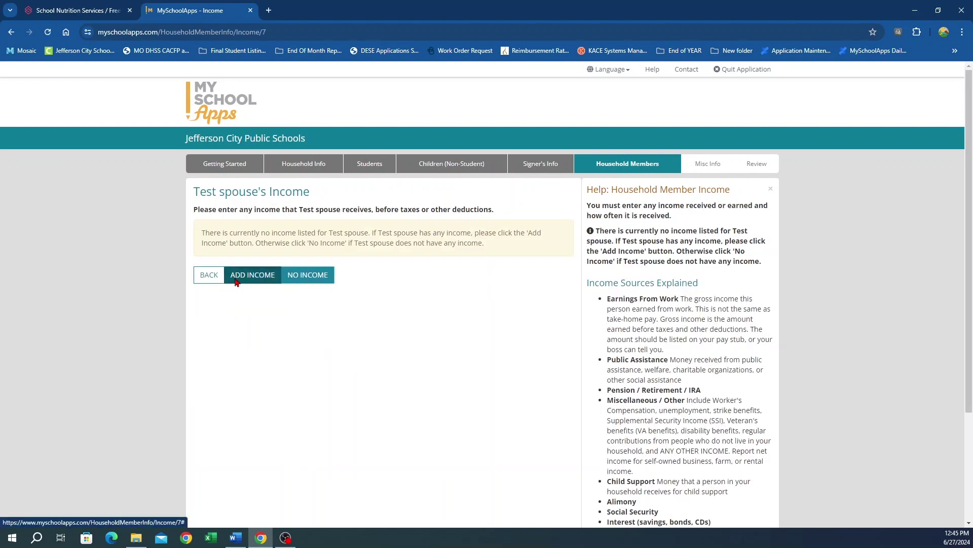
{"action": "left_click", "coordinate": [436, 129]}
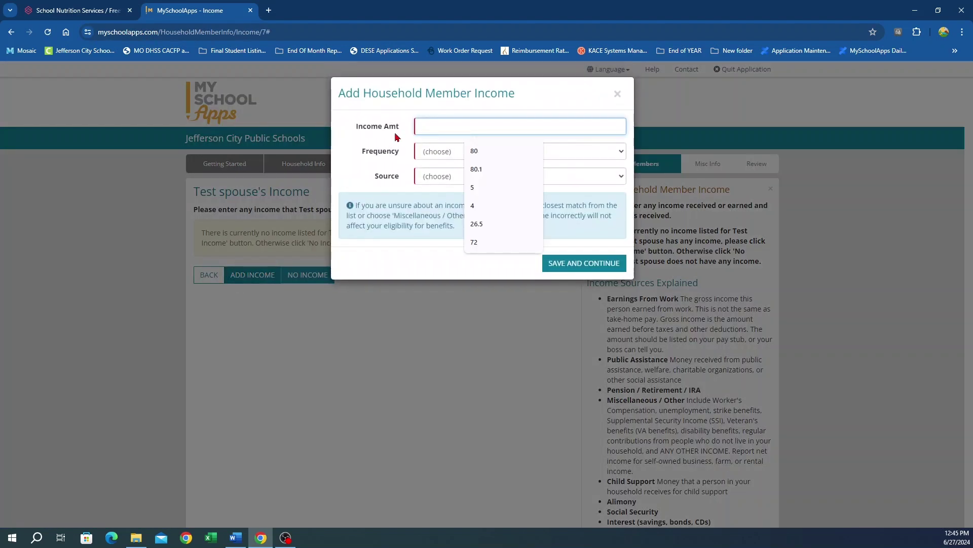
{"action": "type", "text": "1200"}
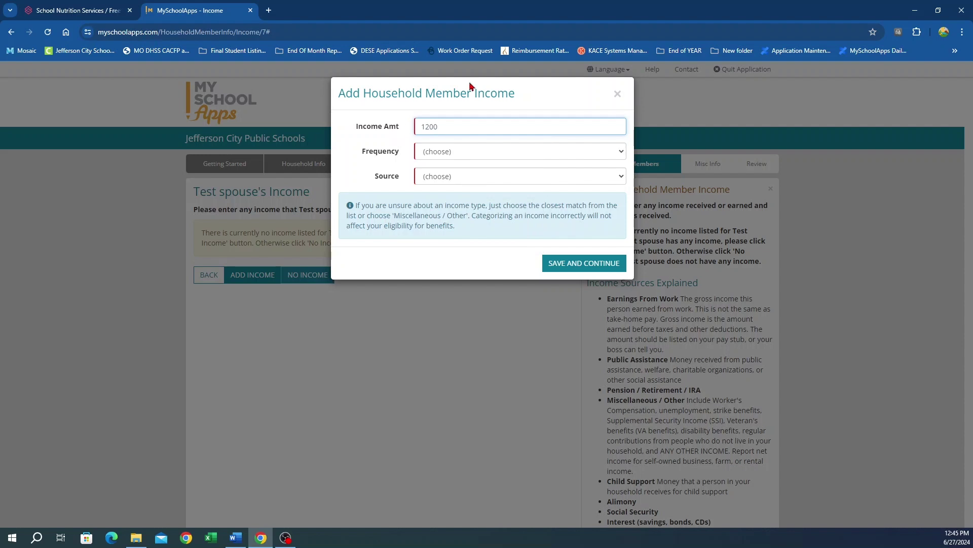
{"action": "left_click", "coordinate": [477, 152]}
{"action": "left_click", "coordinate": [470, 205]}
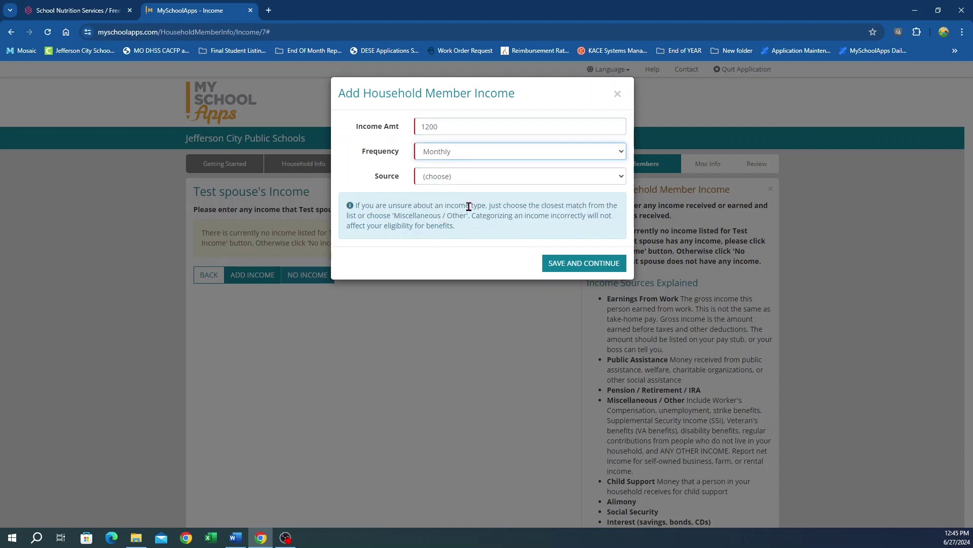
{"action": "left_click", "coordinate": [454, 178]}
{"action": "left_click", "coordinate": [458, 201]}
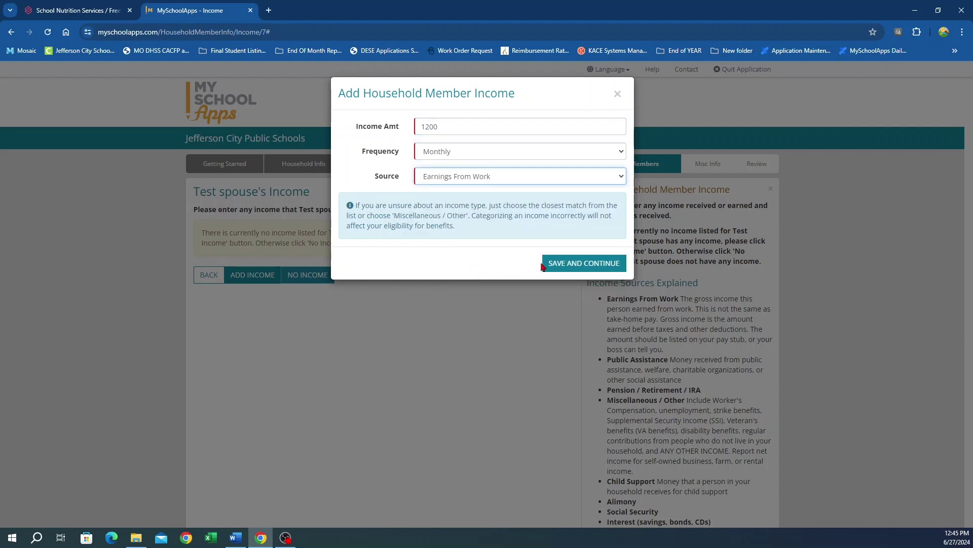
{"action": "left_click", "coordinate": [561, 264]}
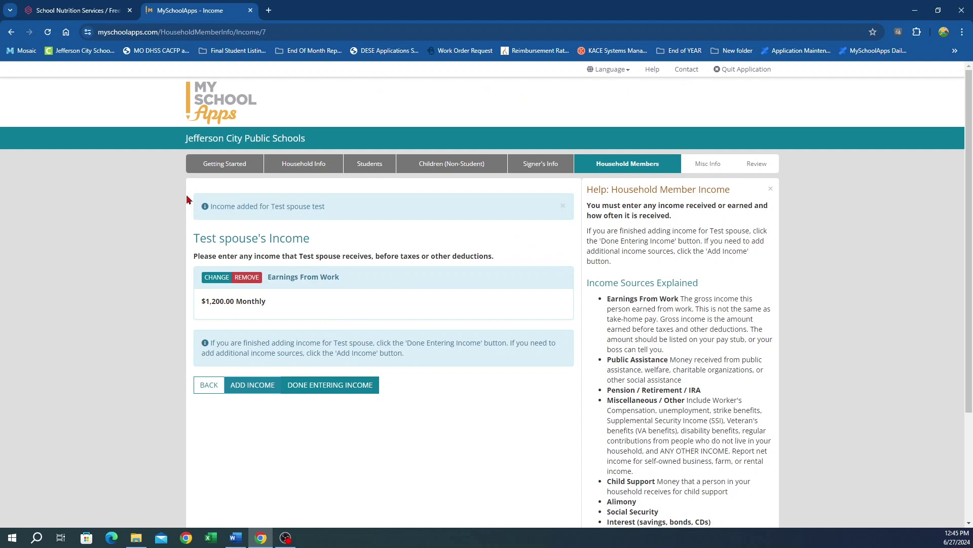
{"action": "left_click", "coordinate": [330, 386]}
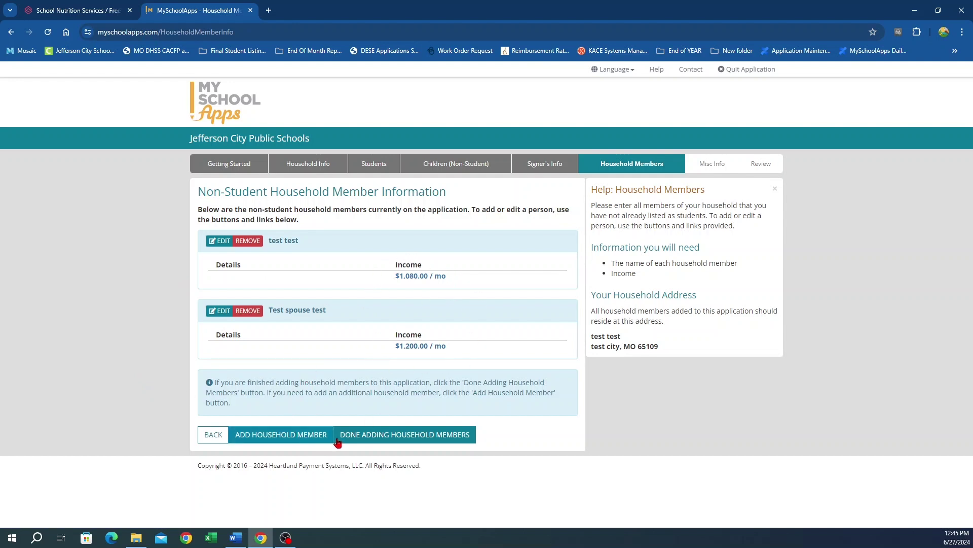
{"action": "left_click", "coordinate": [393, 439]}
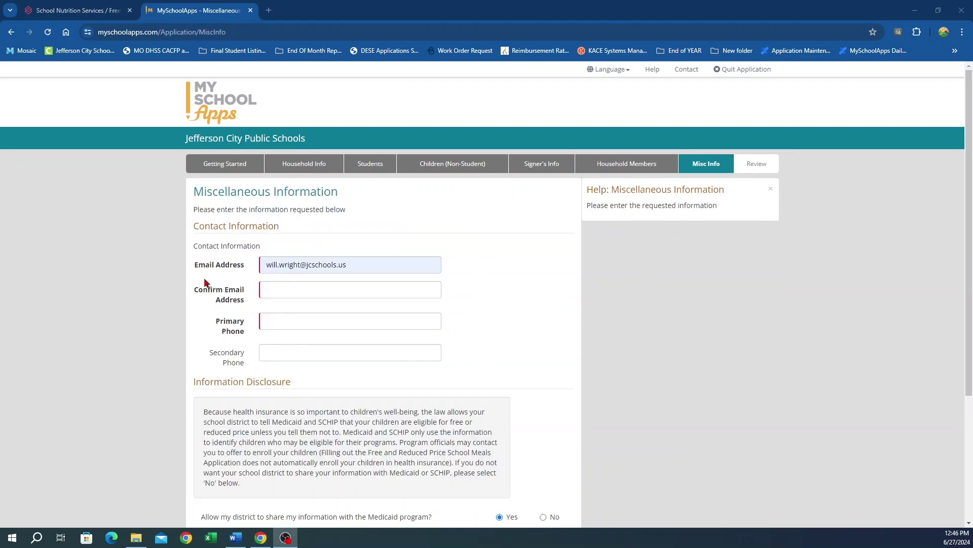
Fill in the confirmation e-mail address and primary phone number, and save the miscellaneous information
{"action": "left_click", "coordinate": [280, 290]}
{"action": "left_click", "coordinate": [332, 314]}
{"action": "left_click", "coordinate": [304, 320]}
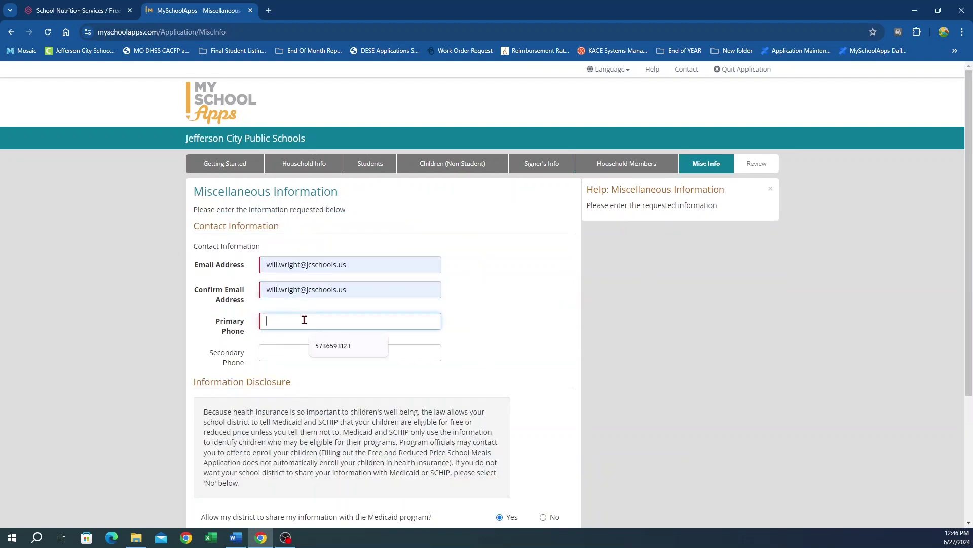
{"action": "left_click", "coordinate": [330, 350]}
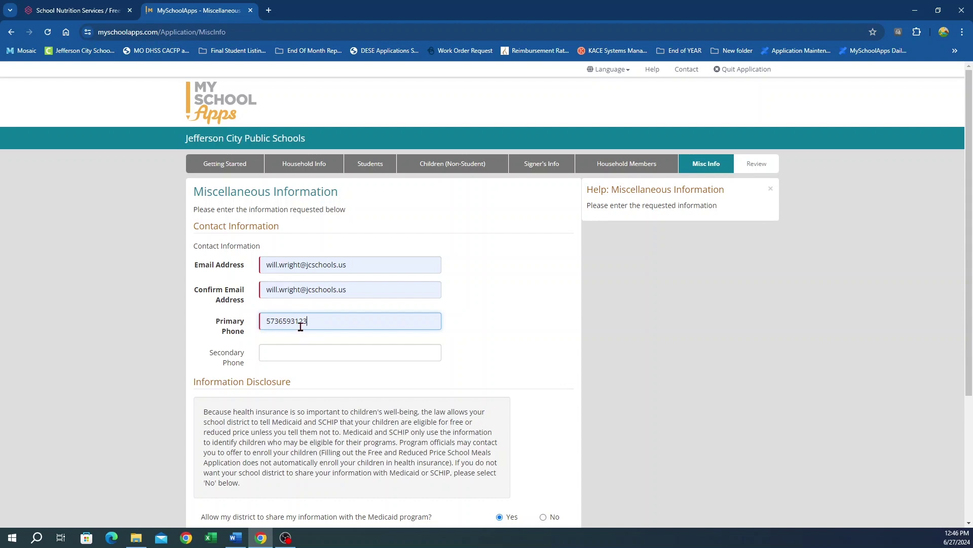
{"action": "scroll", "coordinate": [284, 304], "scroll_direction": "down", "scroll_amount": 4}
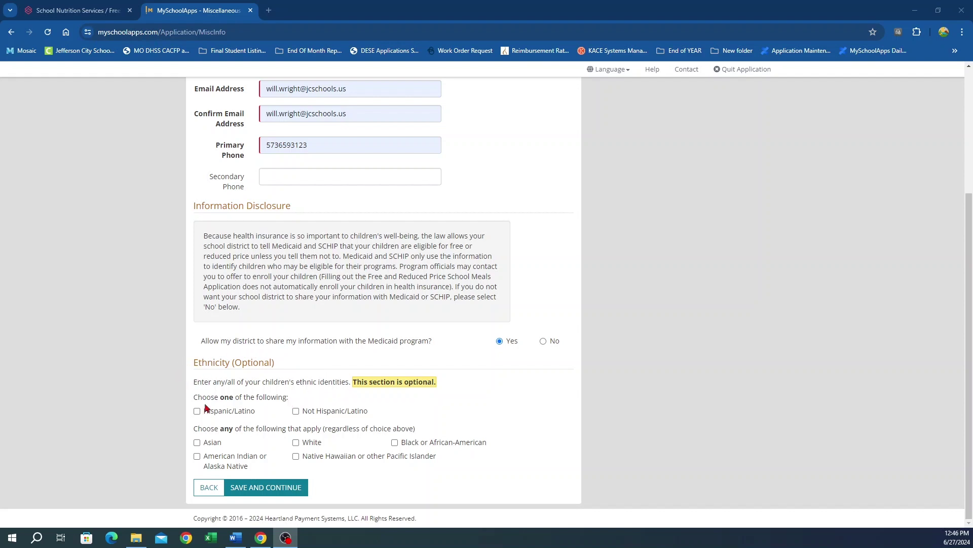
{"action": "left_click", "coordinate": [297, 490]}
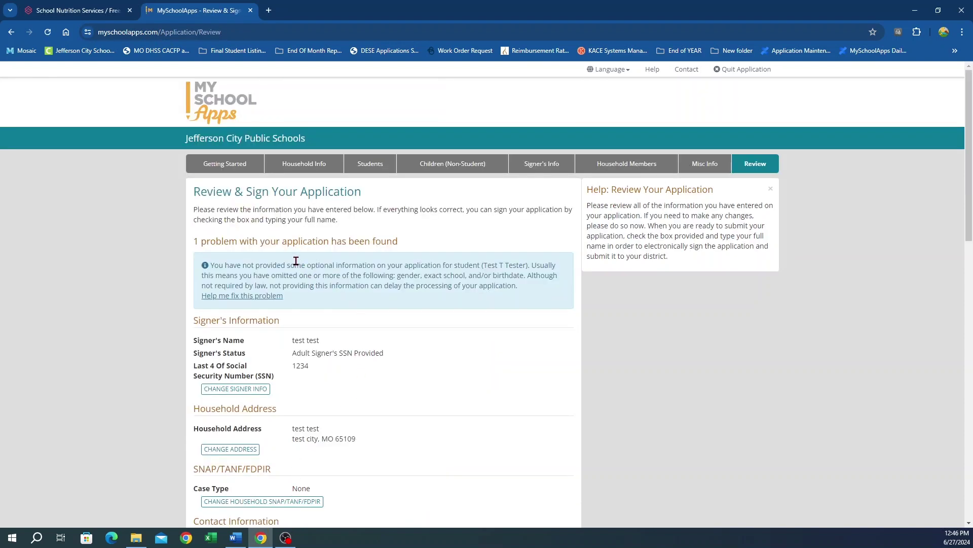
Review the application's signer, address, contact, student, children and household member details
{"action": "scroll", "coordinate": [183, 196], "scroll_direction": "down", "scroll_amount": 2}
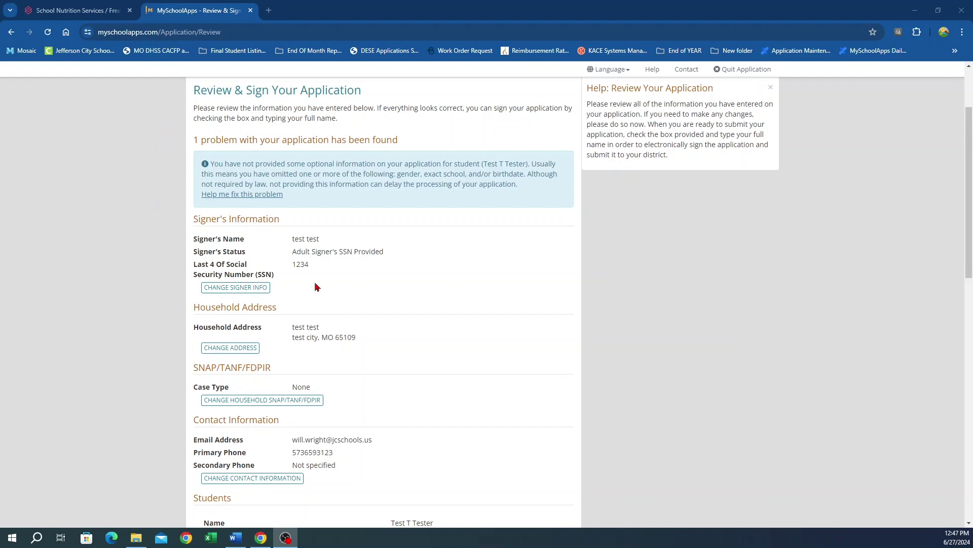
{"action": "scroll", "coordinate": [291, 278], "scroll_direction": "down", "scroll_amount": 1}
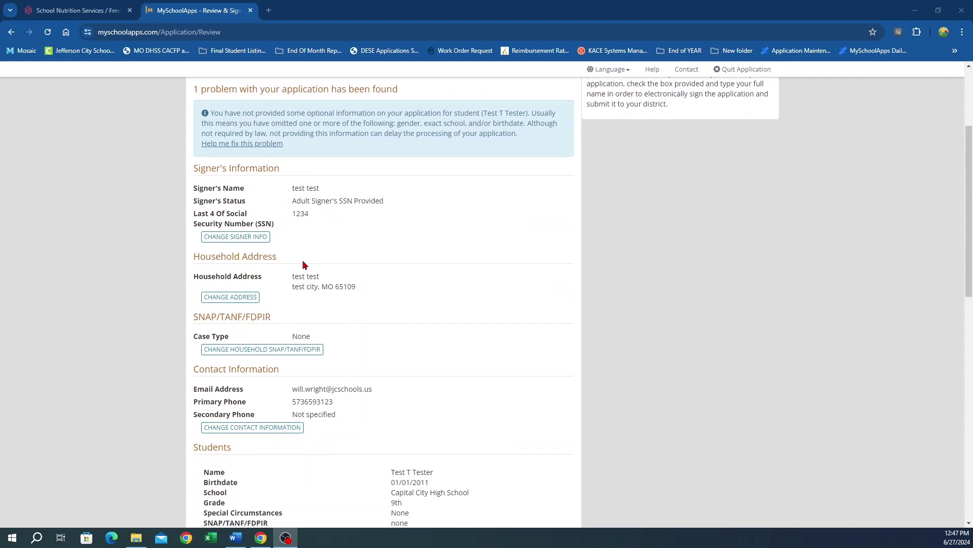
{"action": "scroll", "coordinate": [374, 257], "scroll_direction": "down", "scroll_amount": 1}
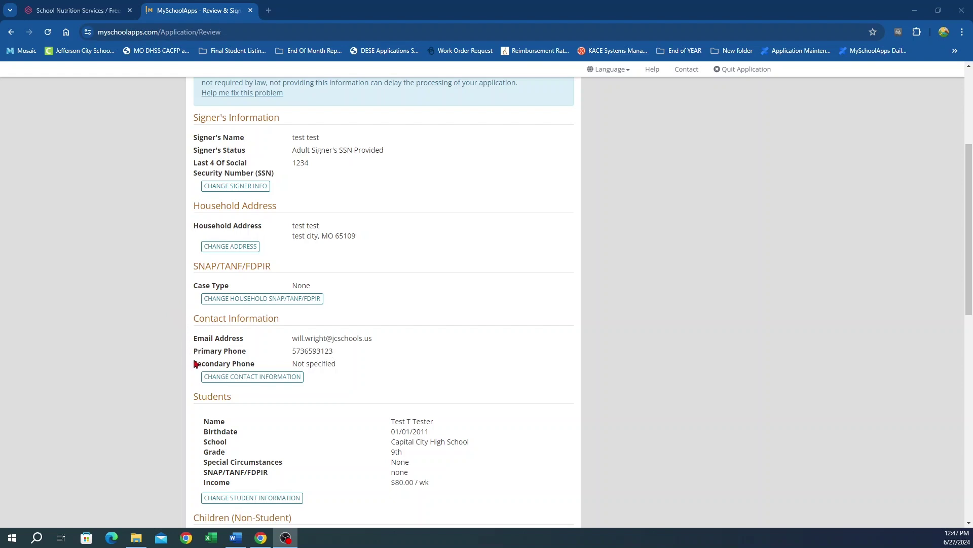
{"action": "scroll", "coordinate": [189, 361], "scroll_direction": "down", "scroll_amount": 1}
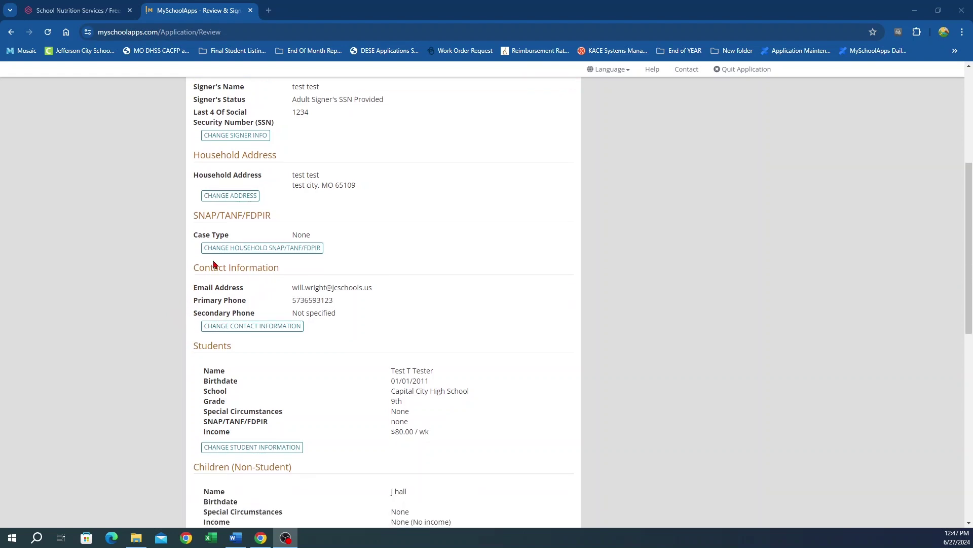
{"action": "scroll", "coordinate": [341, 335], "scroll_direction": "down", "scroll_amount": 2}
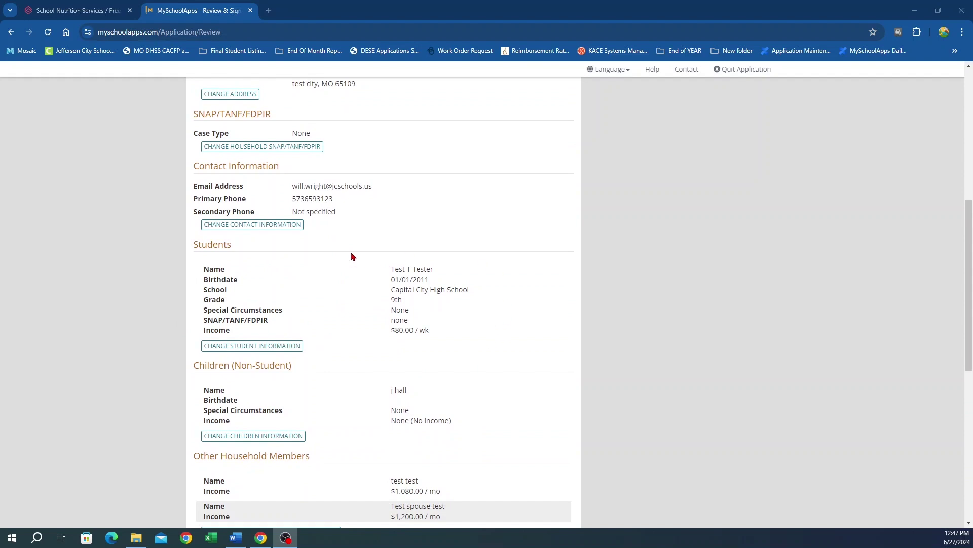
{"action": "scroll", "coordinate": [305, 279], "scroll_direction": "down", "scroll_amount": 2}
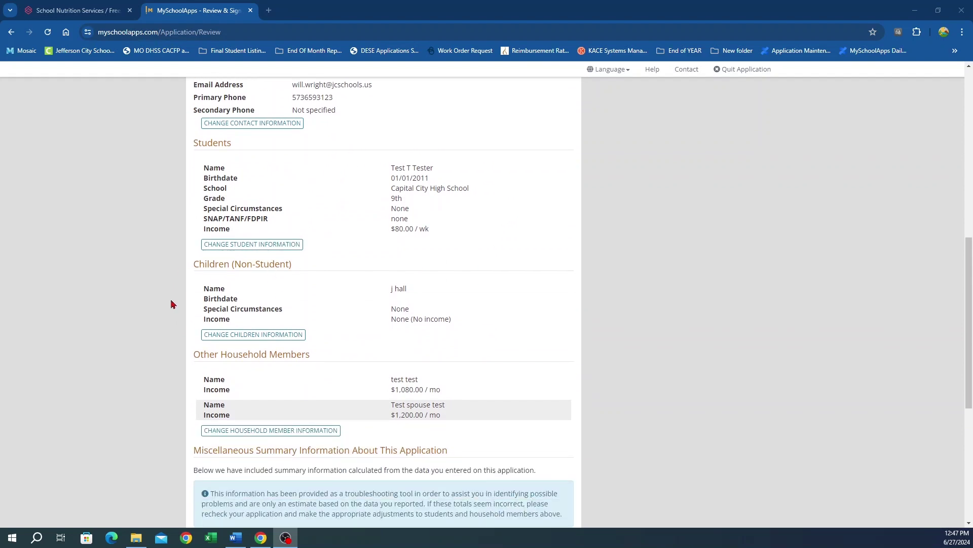
{"action": "scroll", "coordinate": [375, 266], "scroll_direction": "down", "scroll_amount": 1}
{"action": "scroll", "coordinate": [373, 267], "scroll_direction": "down", "scroll_amount": 2}
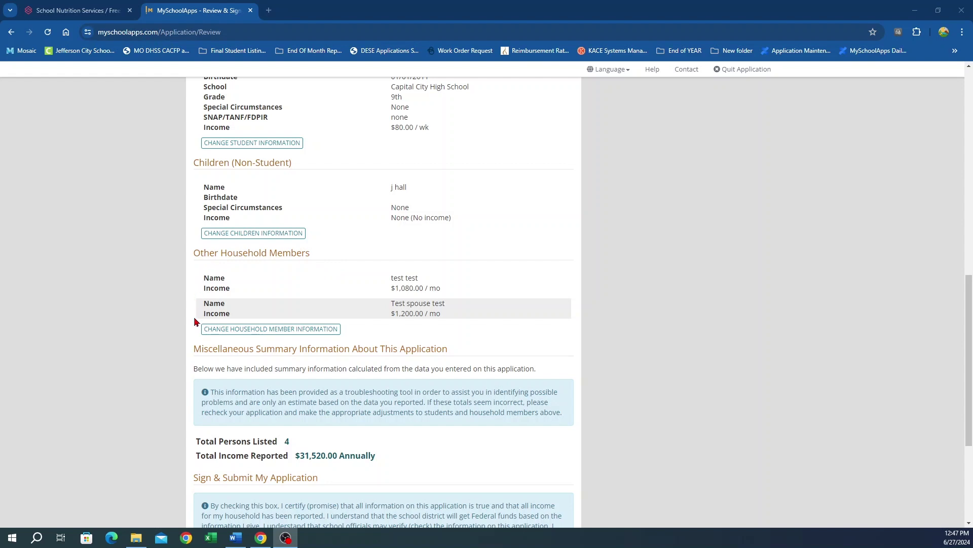
{"action": "scroll", "coordinate": [276, 355], "scroll_direction": "down", "scroll_amount": 1}
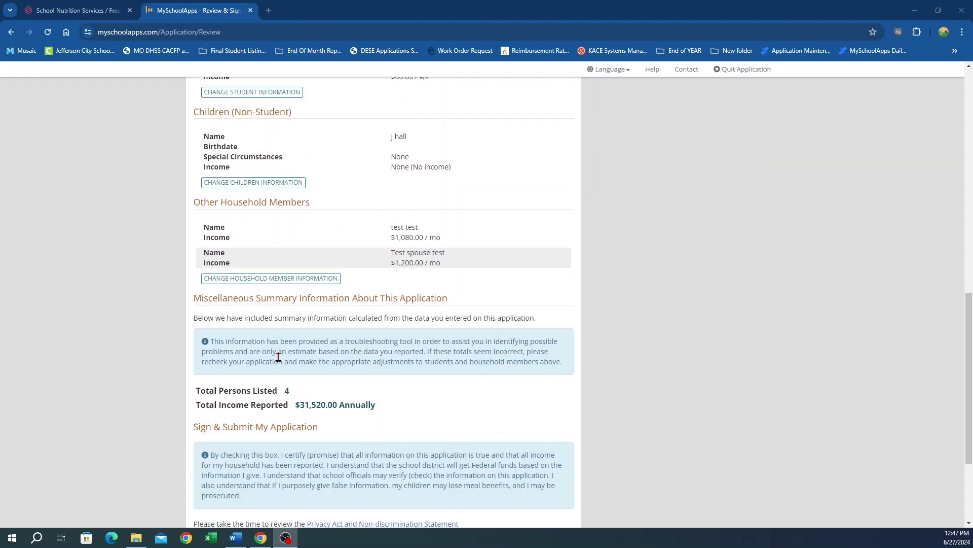
Reopen the first household member's details from the review, save them, and finish the household members section again
{"action": "left_click", "coordinate": [320, 282]}
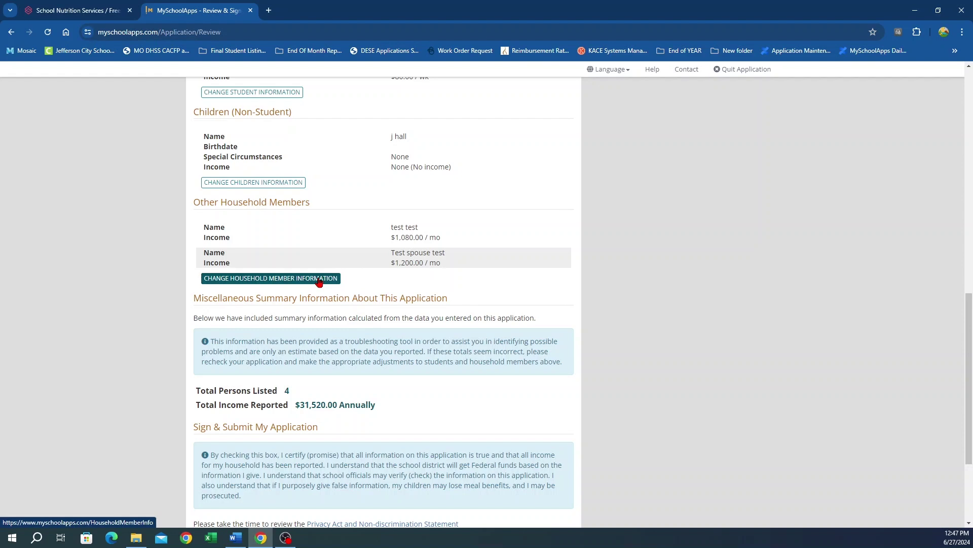
{"action": "left_click", "coordinate": [319, 282]}
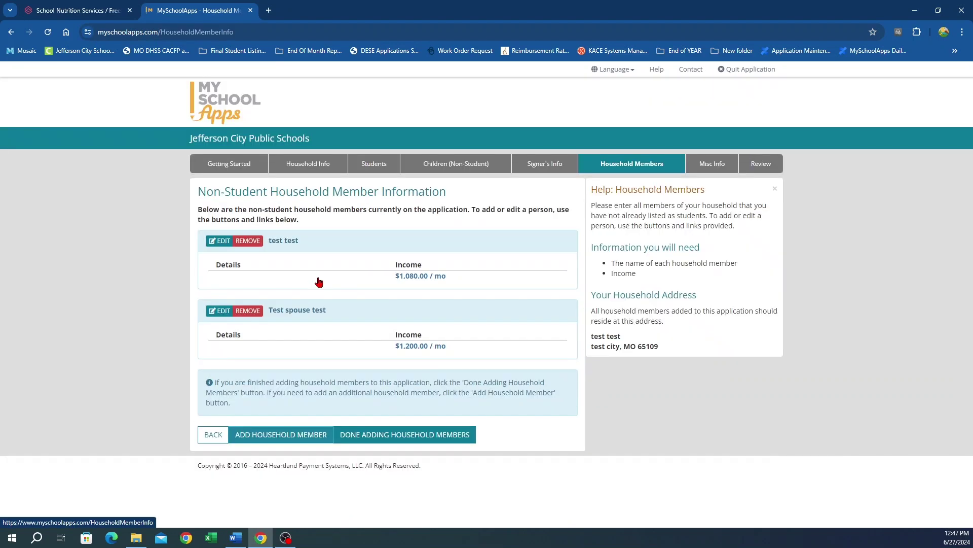
{"action": "left_click", "coordinate": [216, 241]}
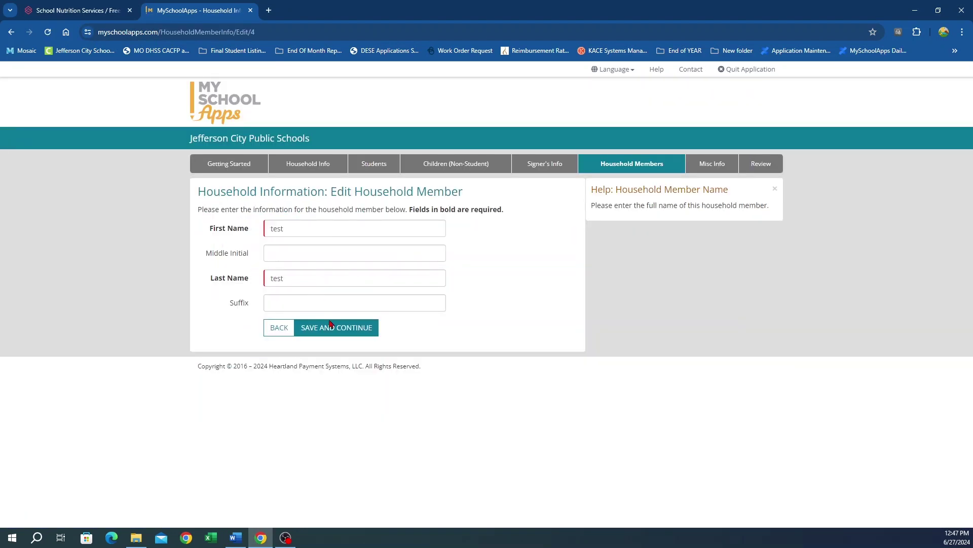
{"action": "left_click", "coordinate": [329, 325]}
{"action": "left_click", "coordinate": [369, 437]}
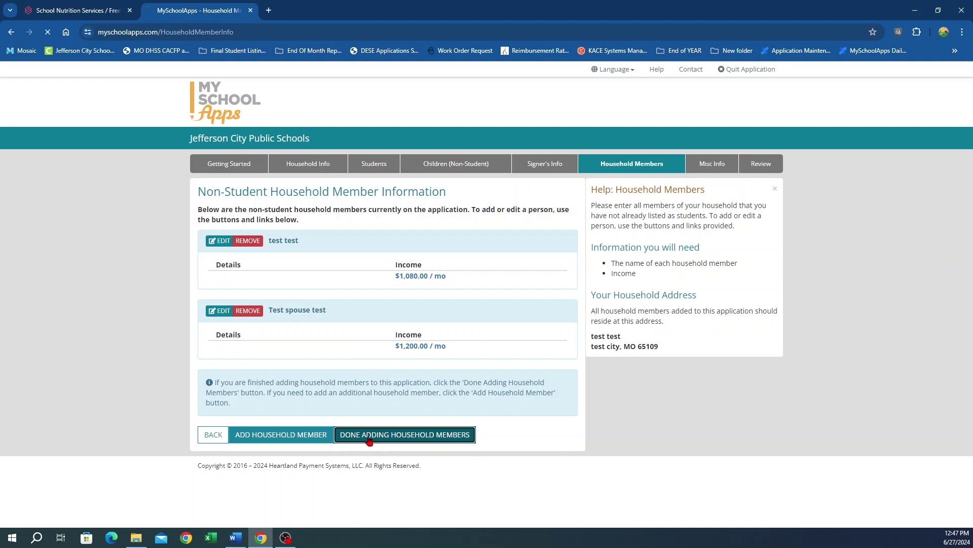
Check the total persons and total income reported in the application summary above the signature section
{"action": "scroll", "coordinate": [332, 403], "scroll_direction": "down", "scroll_amount": 5}
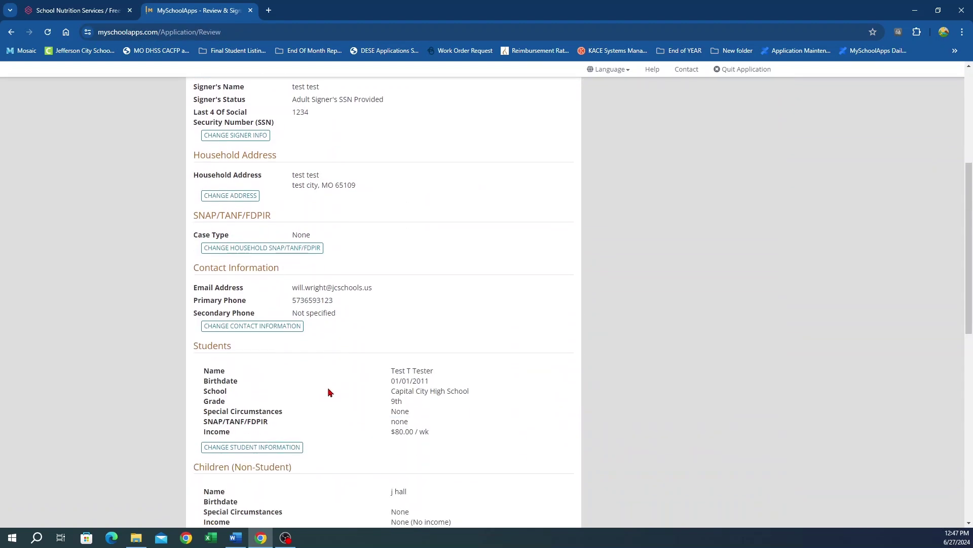
{"action": "scroll", "coordinate": [329, 391], "scroll_direction": "down", "scroll_amount": 6}
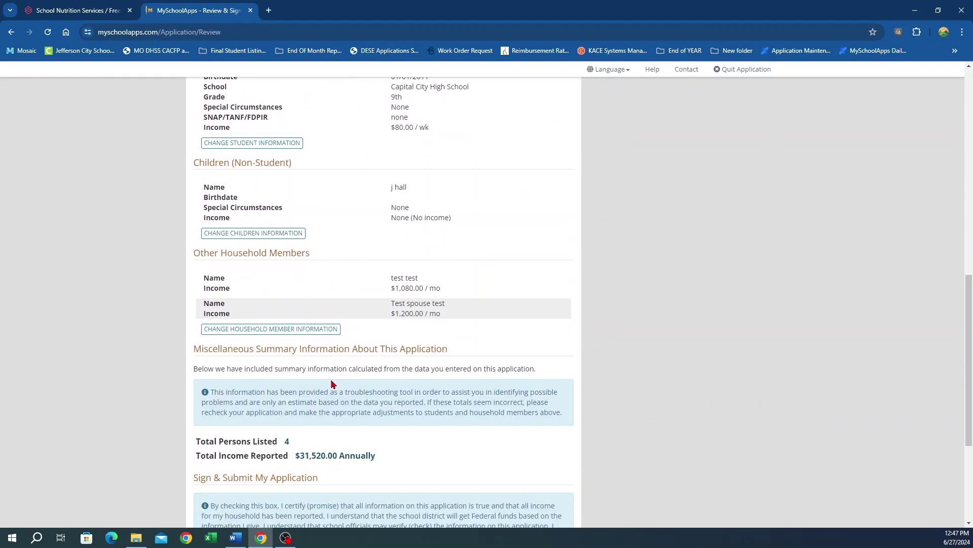
{"action": "scroll", "coordinate": [305, 348], "scroll_direction": "down", "scroll_amount": 1}
{"action": "scroll", "coordinate": [296, 348], "scroll_direction": "down", "scroll_amount": 1}
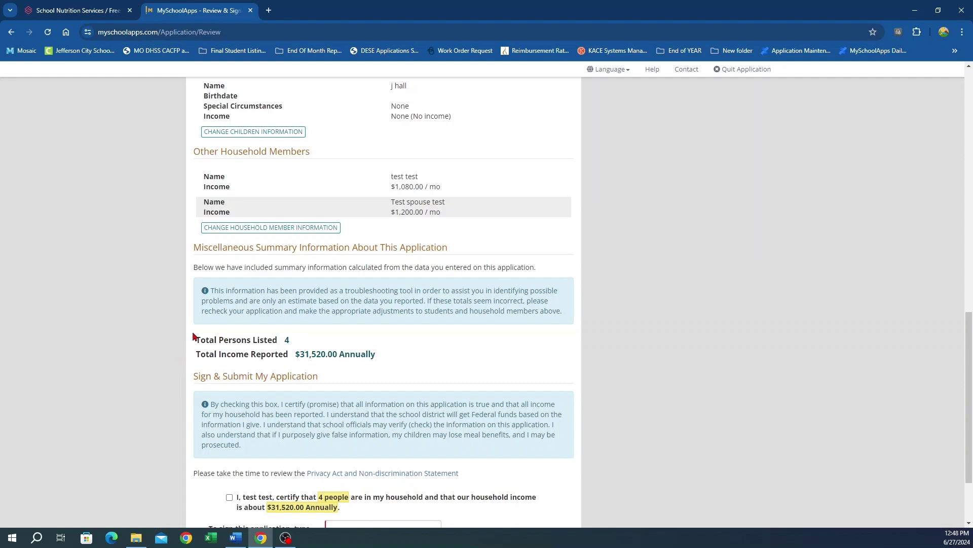
Compare the listed students, children and household members with the total persons and total income in the application summary
{"action": "scroll", "coordinate": [194, 335], "scroll_direction": "up", "scroll_amount": 7}
{"action": "scroll", "coordinate": [194, 336], "scroll_direction": "down", "scroll_amount": 1}
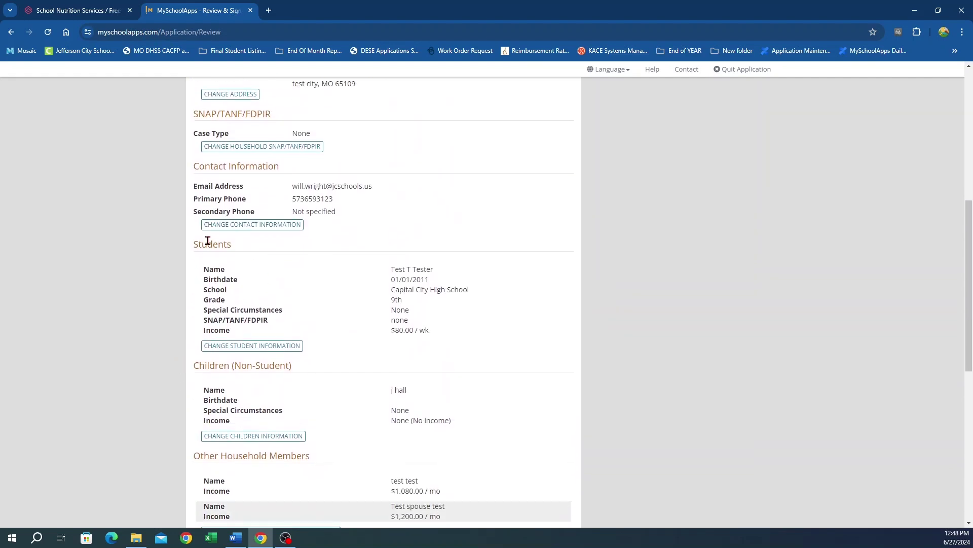
{"action": "scroll", "coordinate": [191, 315], "scroll_direction": "down", "scroll_amount": 4}
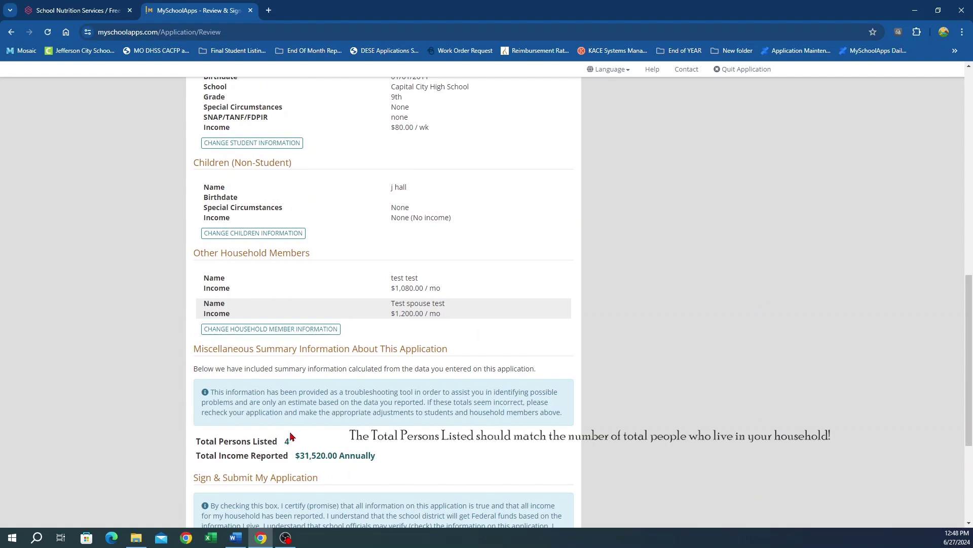
{"action": "scroll", "coordinate": [290, 436], "scroll_direction": "down", "scroll_amount": 1}
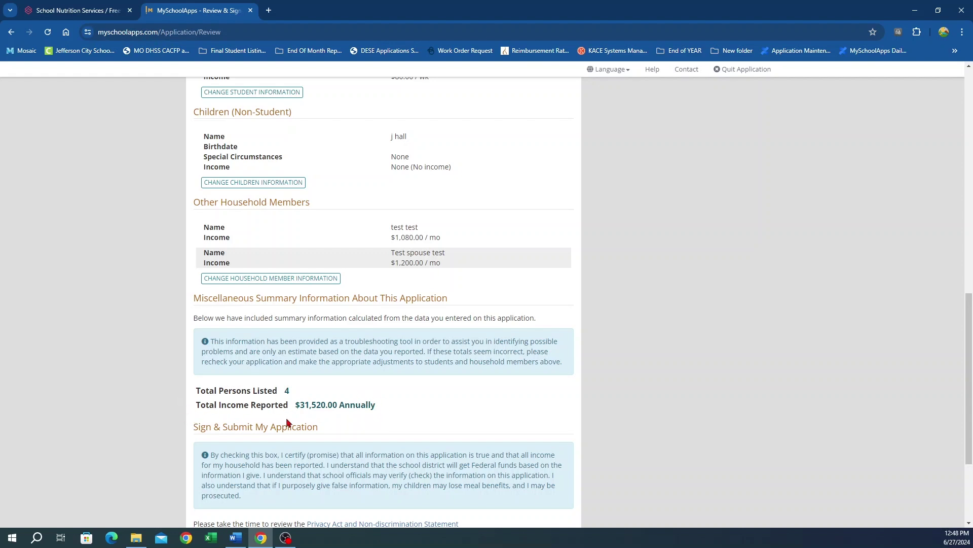
Certify the household size and annual income, sign with the signer's full name, and submit the application
{"action": "scroll", "coordinate": [284, 419], "scroll_direction": "down", "scroll_amount": 2}
{"action": "scroll", "coordinate": [269, 413], "scroll_direction": "down", "scroll_amount": 1}
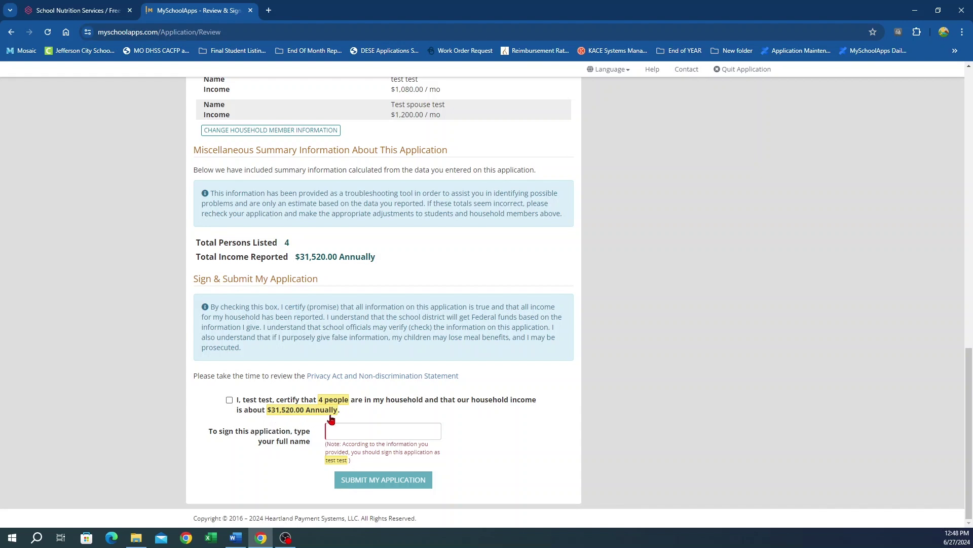
{"action": "left_click", "coordinate": [229, 400]}
{"action": "left_click", "coordinate": [348, 432]}
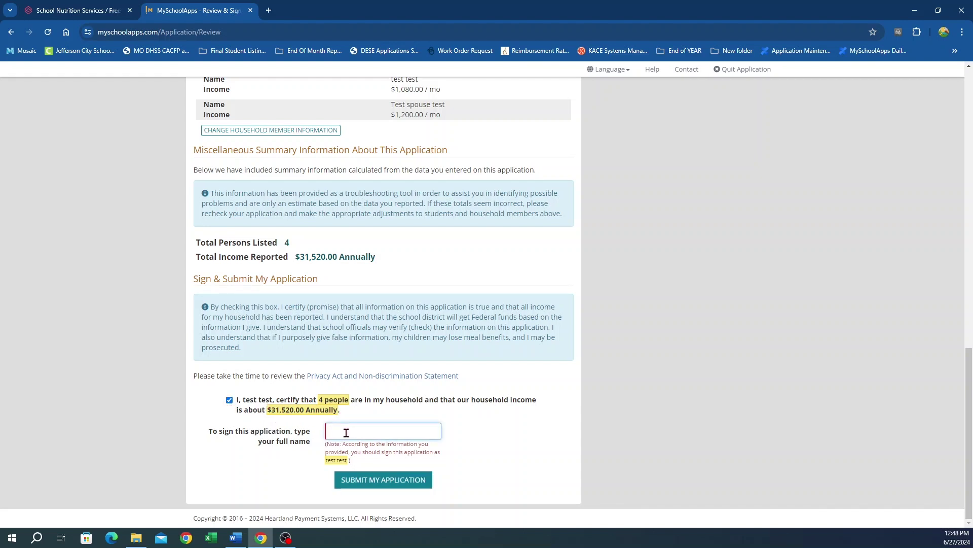
{"action": "type", "text": "Test Test"}
{"action": "left_click", "coordinate": [368, 486]}
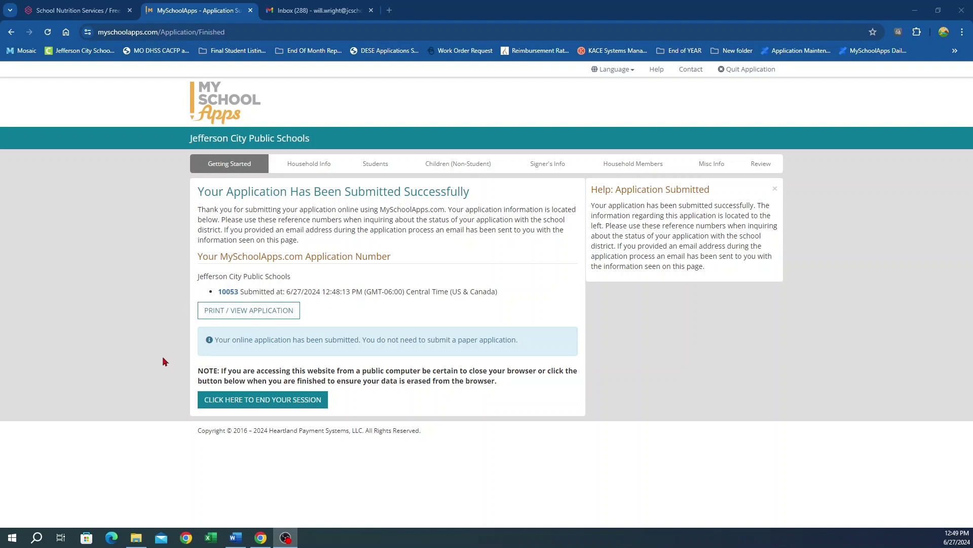
Look over the application number and the printable copy of the submitted application, and end the application session
{"action": "double_click", "coordinate": [228, 292]}
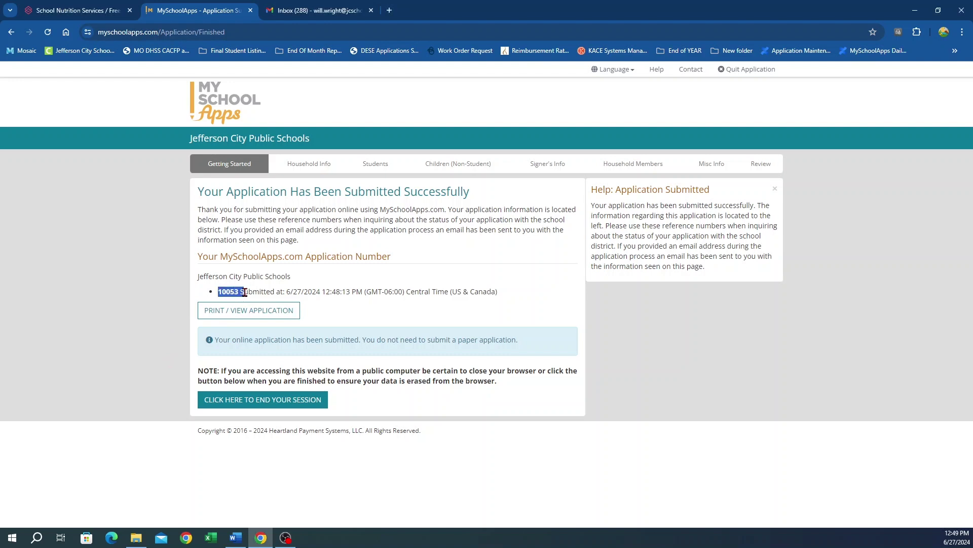
{"action": "left_click", "coordinate": [215, 313]}
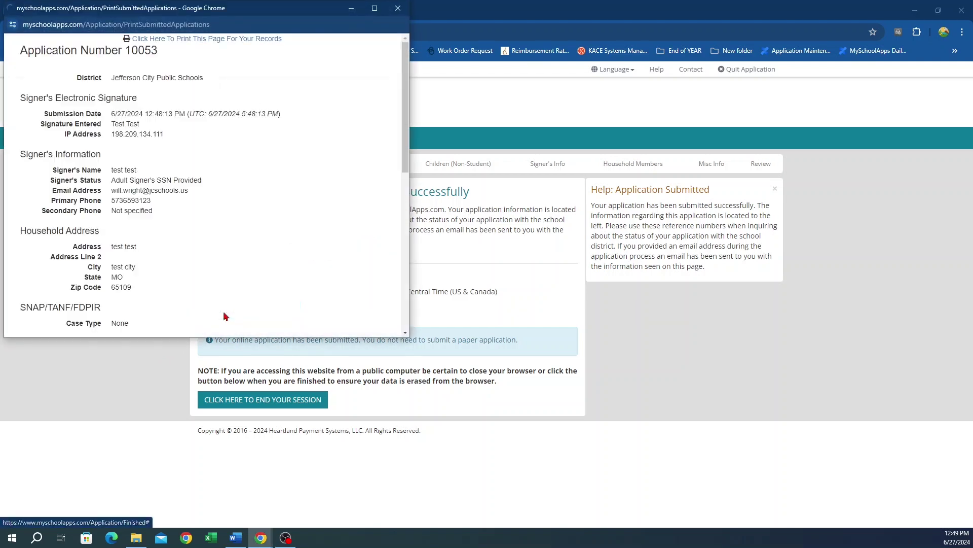
{"action": "scroll", "coordinate": [192, 260], "scroll_direction": "down", "scroll_amount": 2}
{"action": "scroll", "coordinate": [192, 260], "scroll_direction": "down", "scroll_amount": 5}
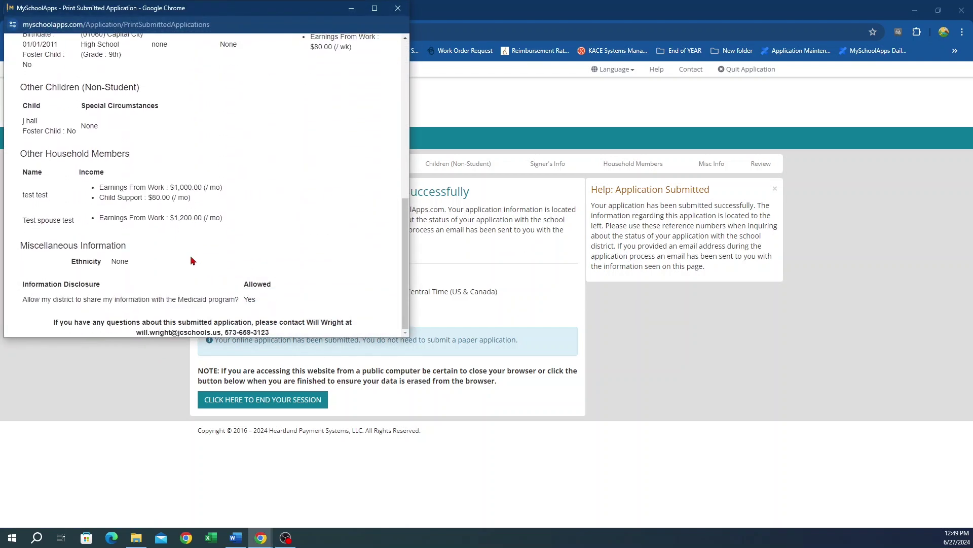
{"action": "scroll", "coordinate": [192, 261], "scroll_direction": "up", "scroll_amount": 8}
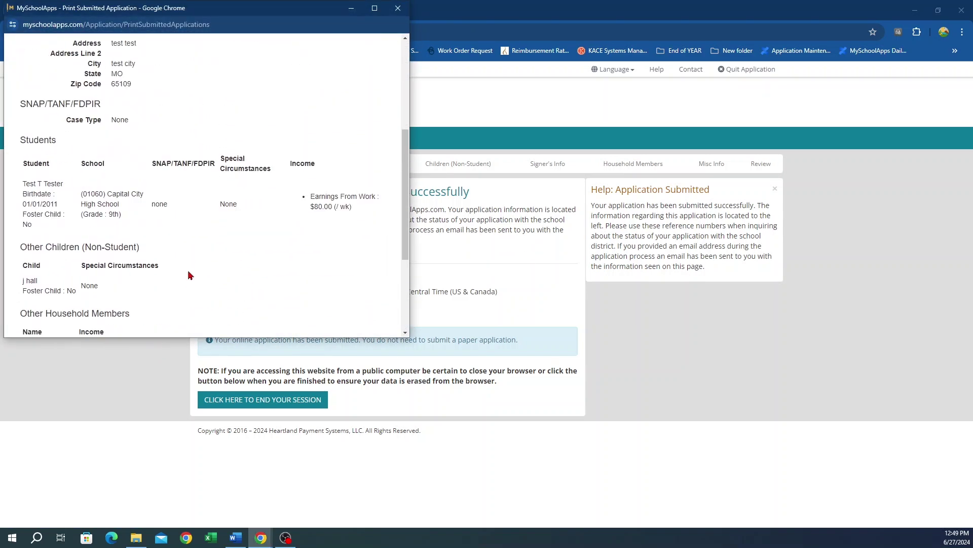
{"action": "left_click", "coordinate": [398, 8]}
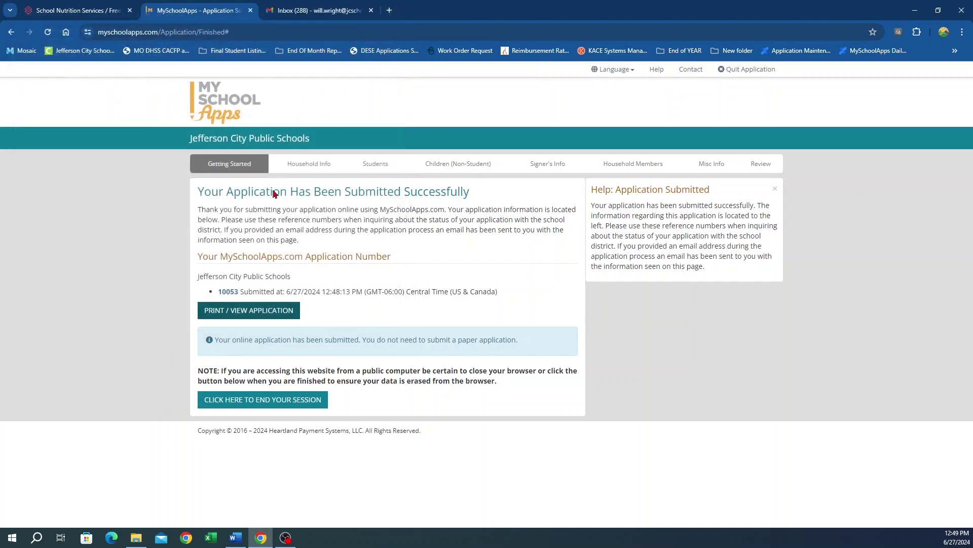
{"action": "left_click", "coordinate": [279, 399]}
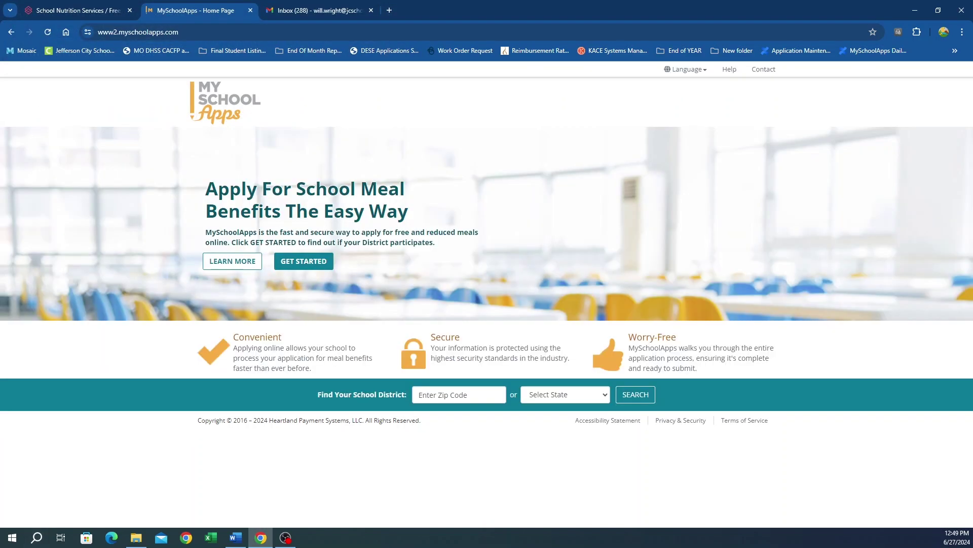